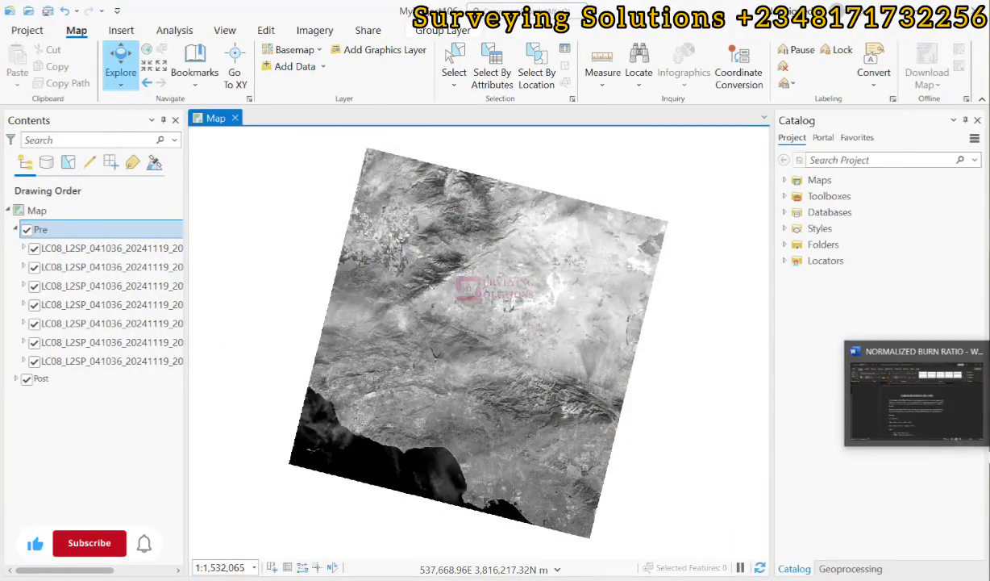
# Switch to the Word document with the Normalized Burn Ratio notes
pyautogui.click(917, 399)
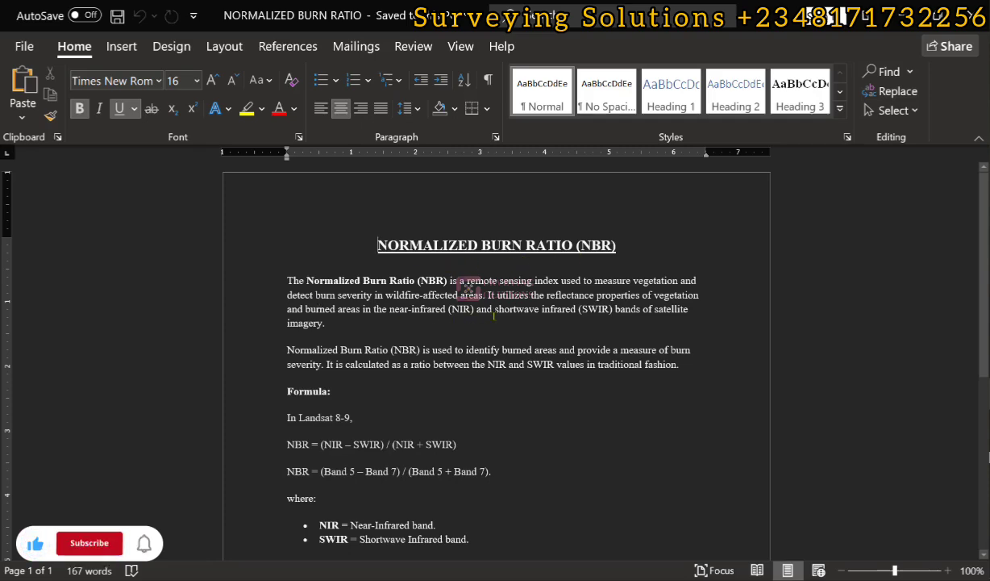
# Scroll the NBR notes down to the ΔNBR thresholds and back to the top
pyautogui.scroll(-1, 387, 348)
pyautogui.scroll(-3, 388, 347)
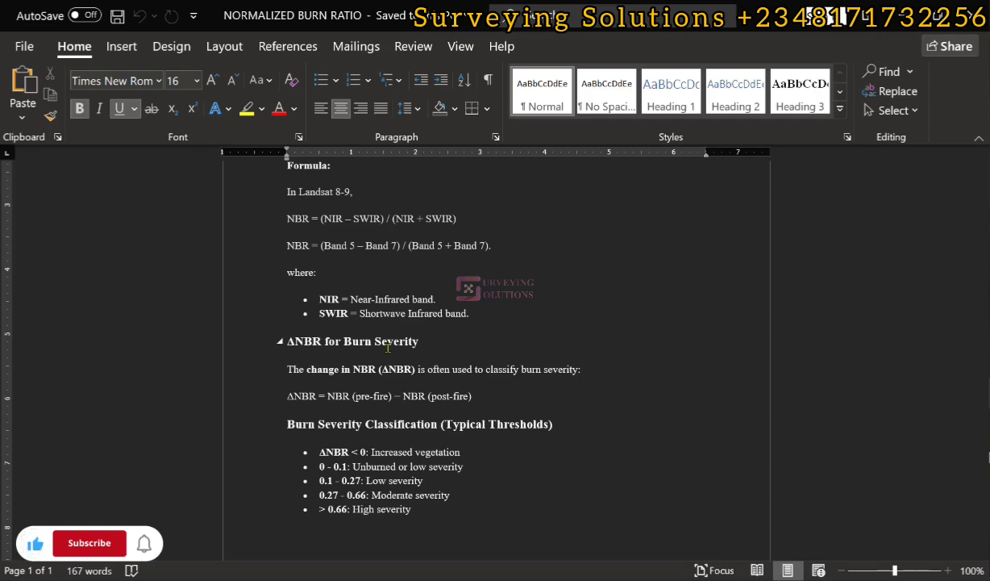
pyautogui.scroll(5, 388, 347)
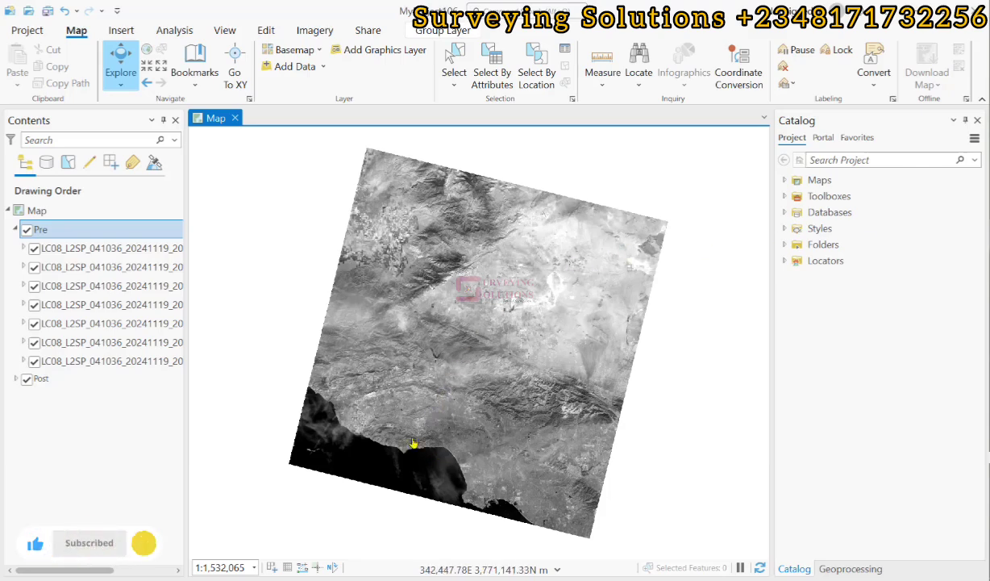
# Zoom into the imagery, widen the Contents pane, and expand the Pre and Post band groups
pyautogui.scroll(5, 405, 442)
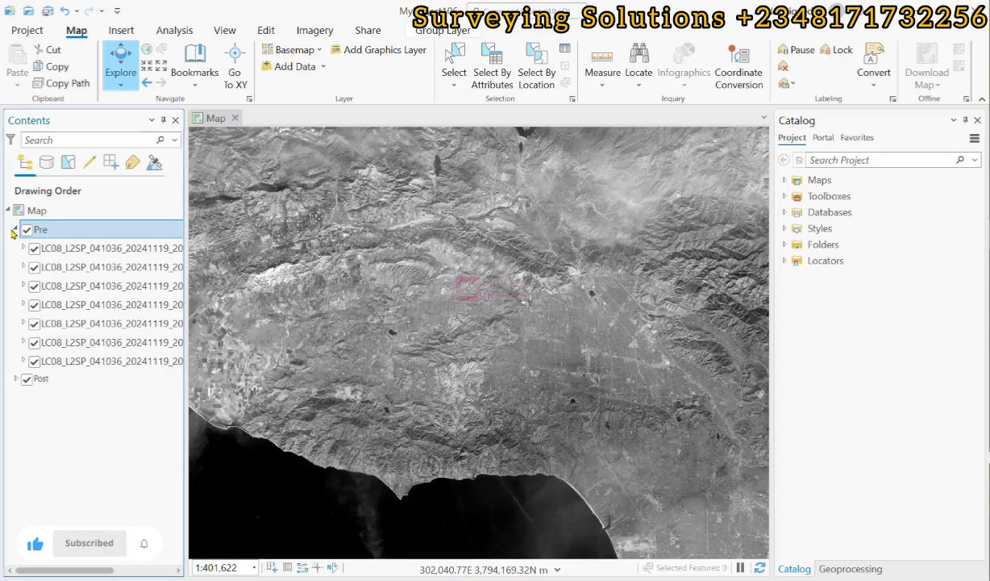
pyautogui.click(16, 230)
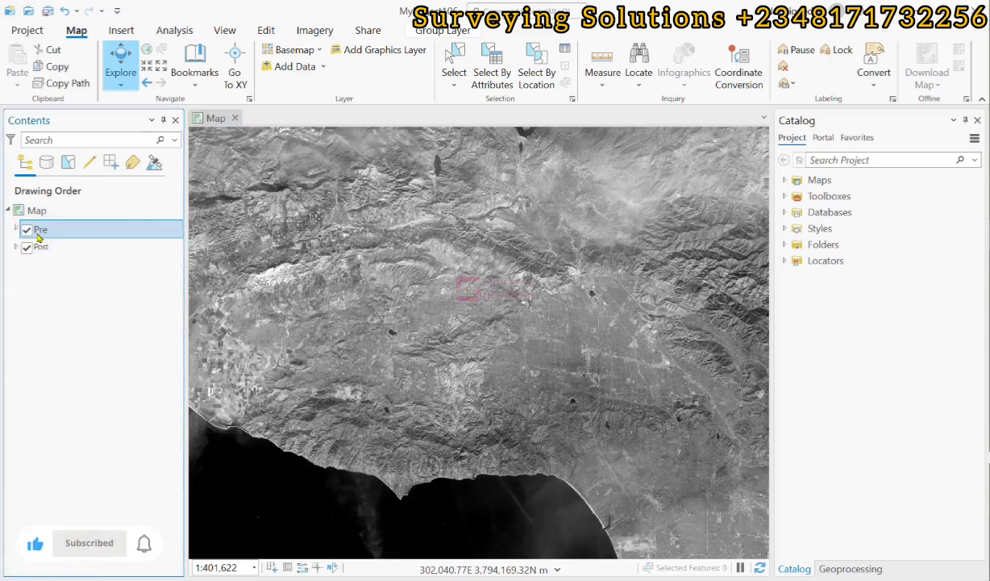
pyautogui.click(17, 230)
pyautogui.moveTo(186, 290); pyautogui.dragTo(288, 289)
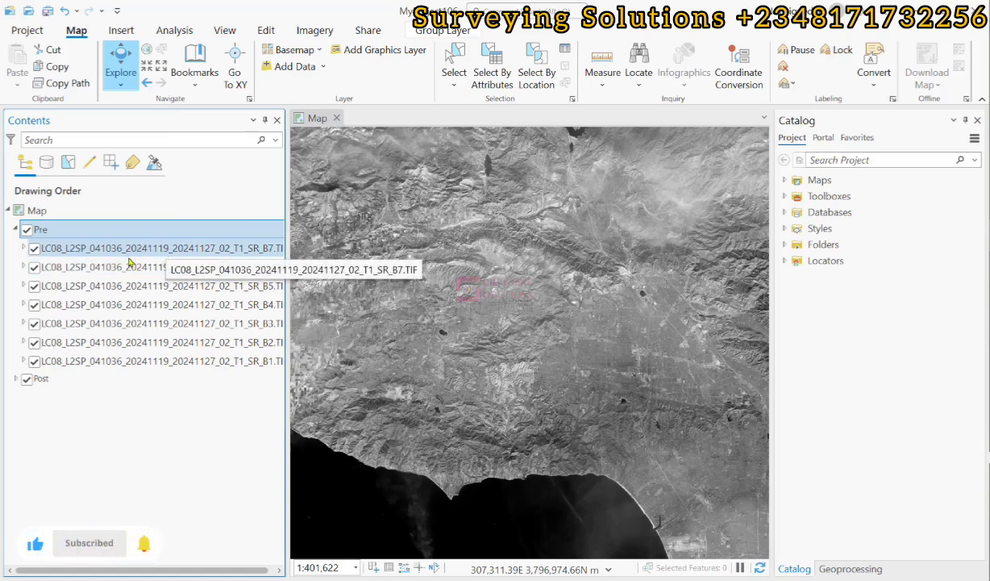
pyautogui.click(16, 379)
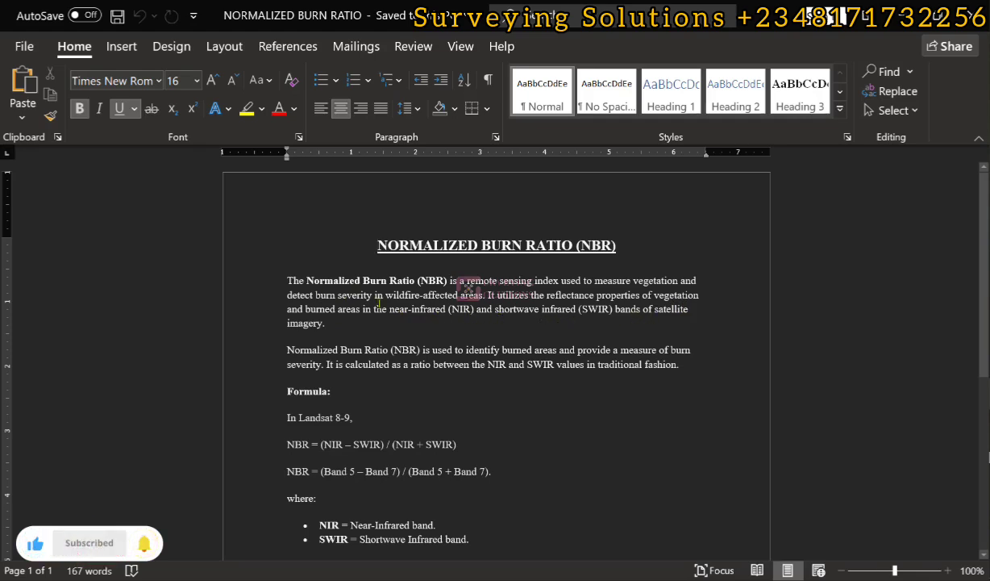
# Read the NBR notes down to the Burn Severity Classification list, then return to ArcGIS Pro
pyautogui.scroll(-3, 326, 361)
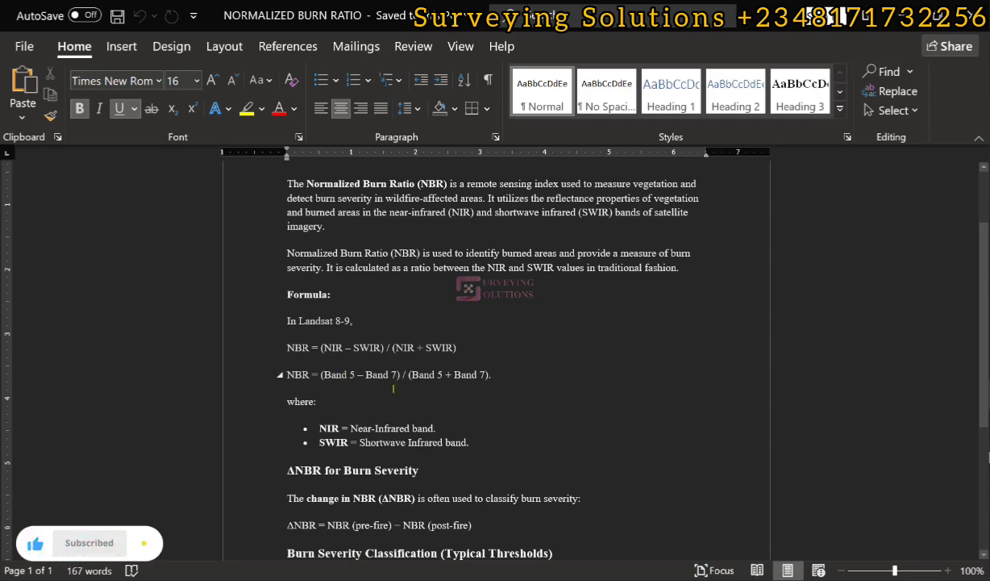
pyautogui.scroll(-4, 393, 387)
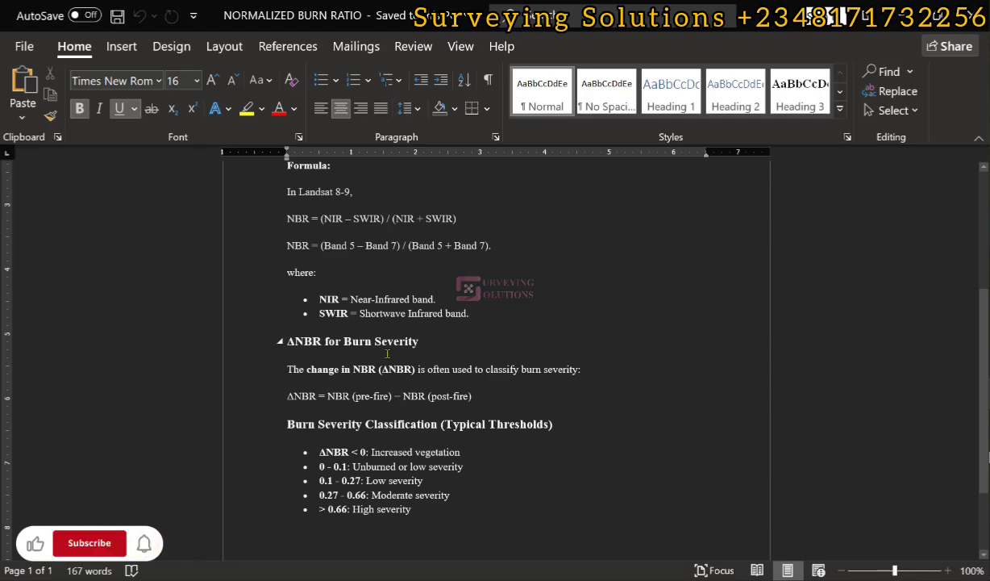
pyautogui.scroll(-3, 387, 353)
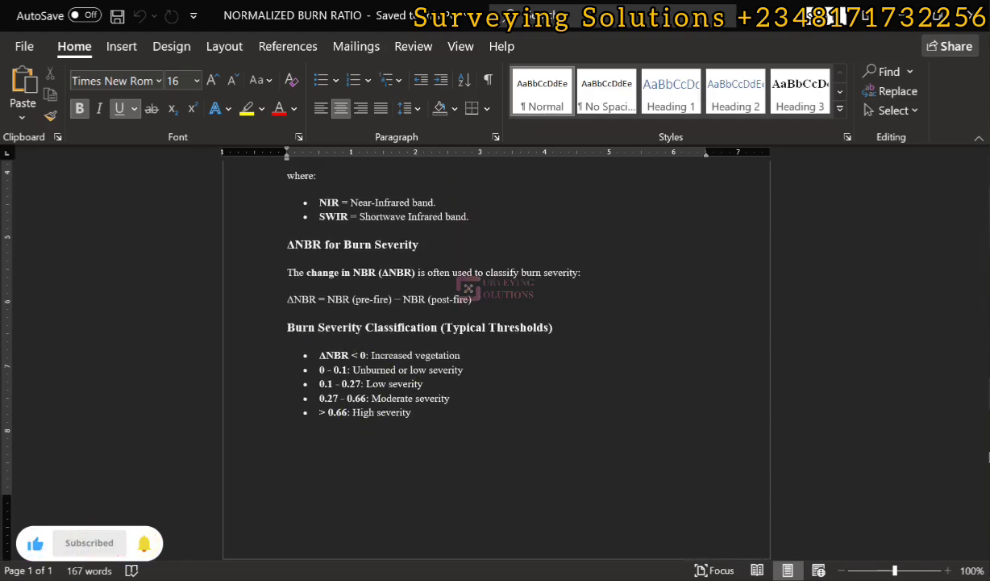
pyautogui.hotkey('alt', 'Tab')
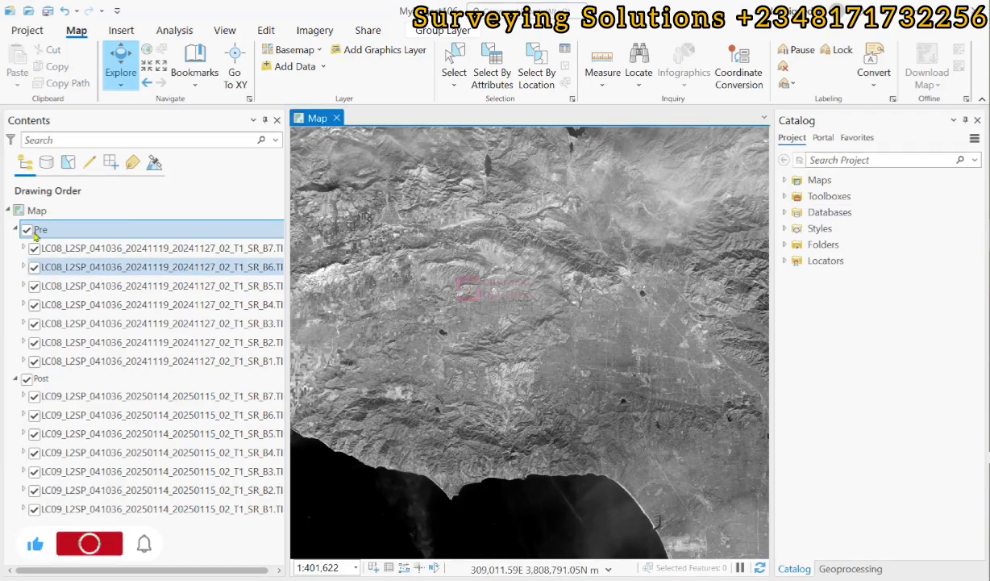
# Collapse the Pre group and narrow the Contents pane to enlarge the map
pyautogui.click(14, 230)
pyautogui.click(15, 230)
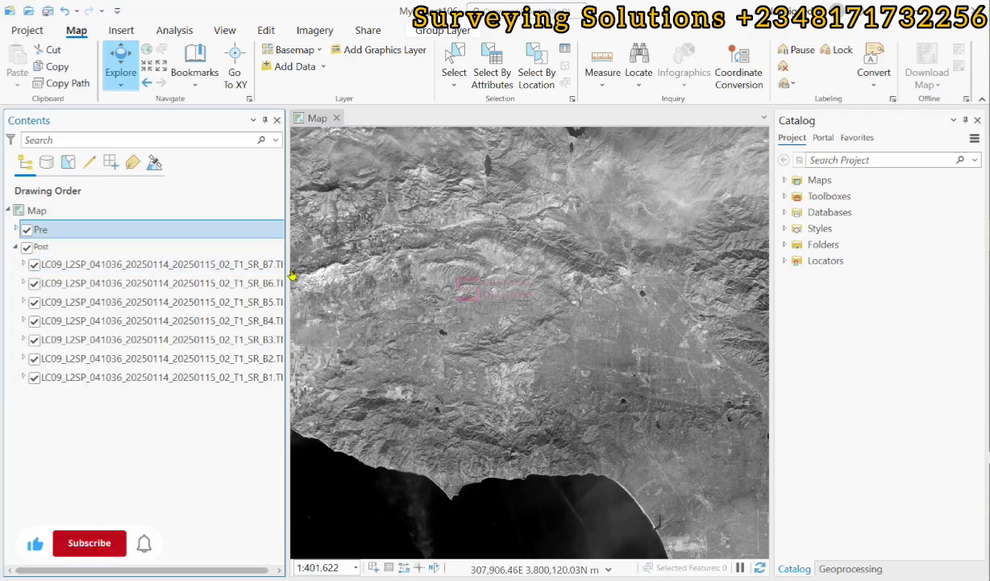
pyautogui.moveTo(292, 276); pyautogui.dragTo(184, 276)
# Search geoprocessing tools for 'raster cal' and open Raster Calculator (Image Analyst Tools)
pyautogui.click(850, 568)
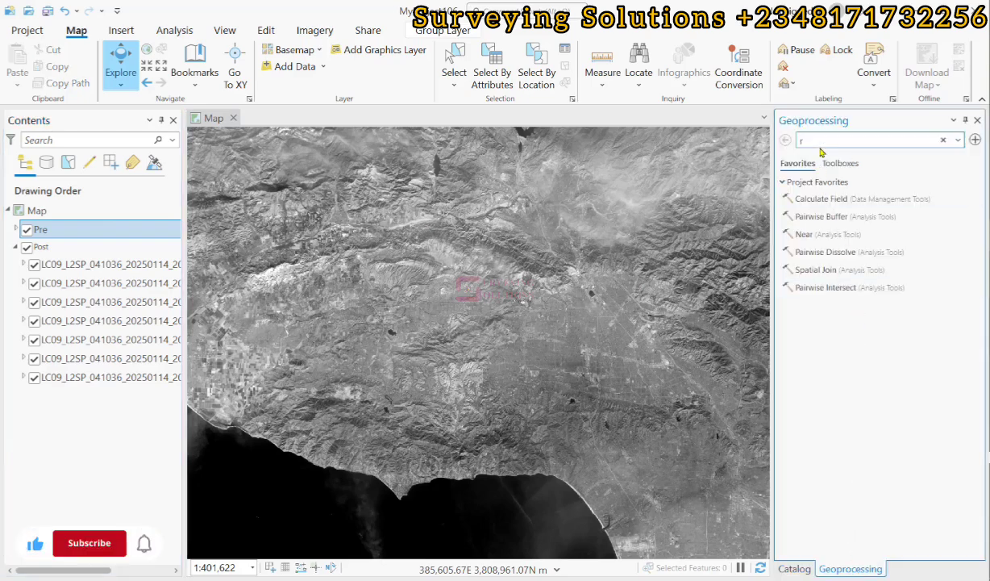
pyautogui.write('rast')
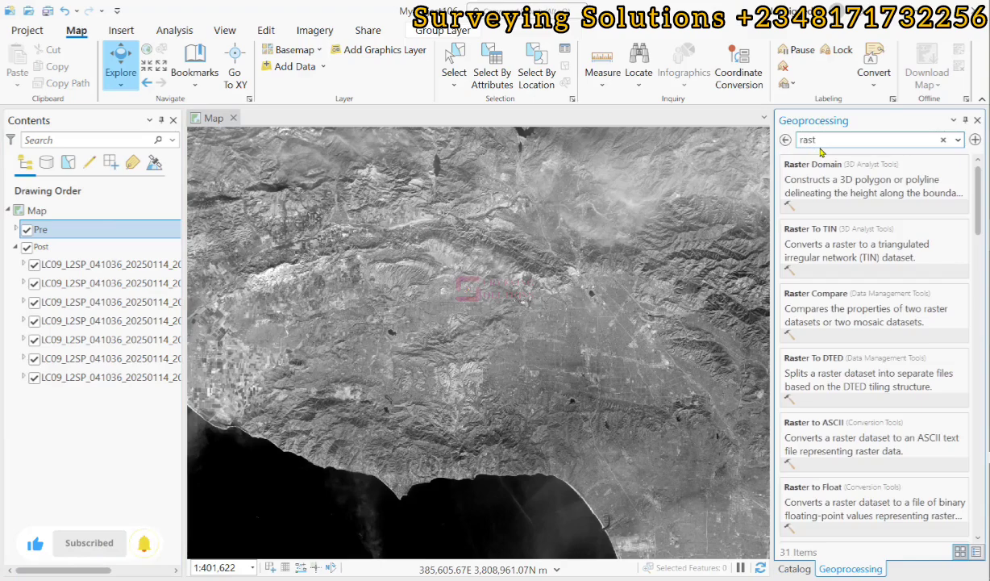
pyautogui.write('er cal')
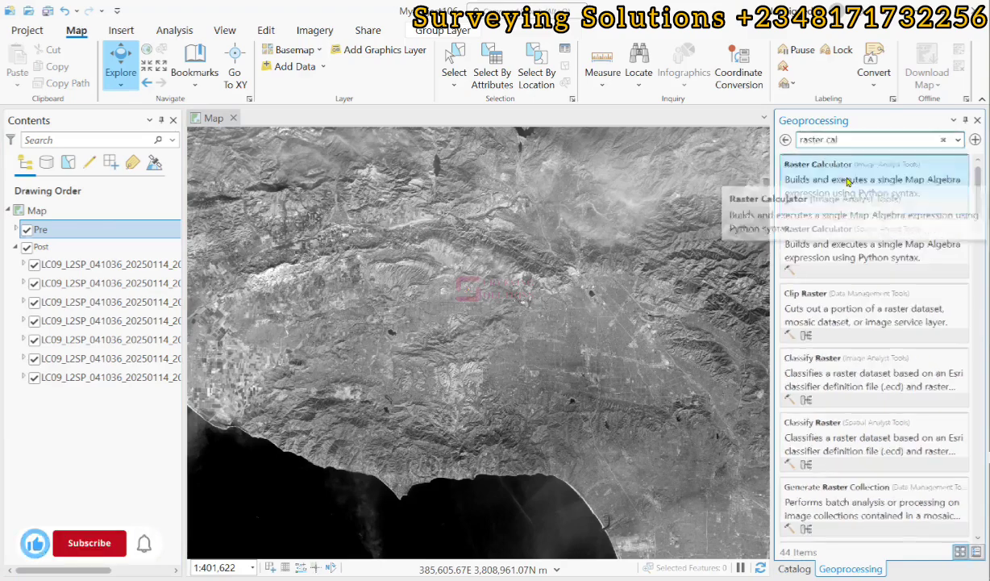
pyautogui.click(820, 169)
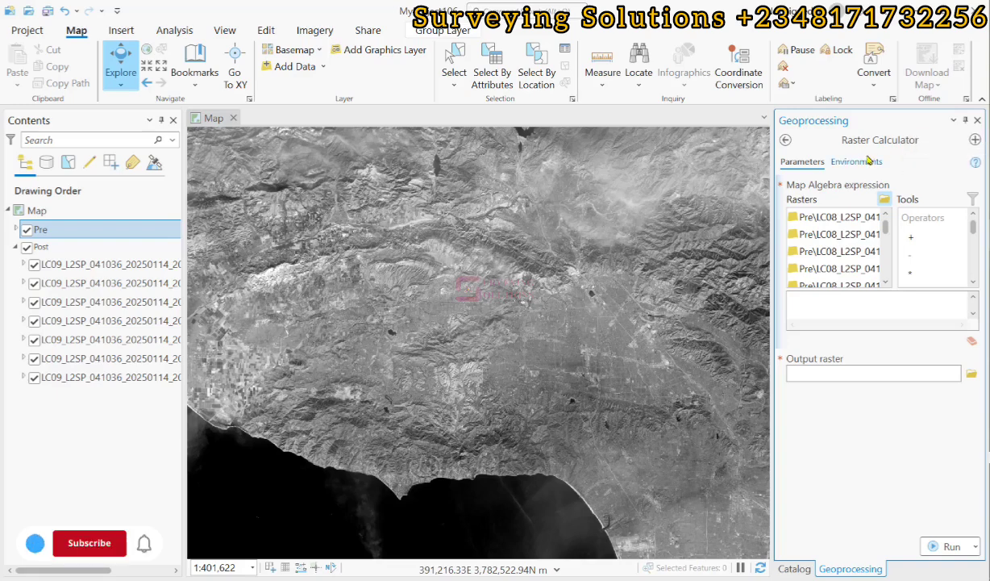
# Float the Raster Calculator pane, reposition it, and make it wider and taller
pyautogui.click(952, 121)
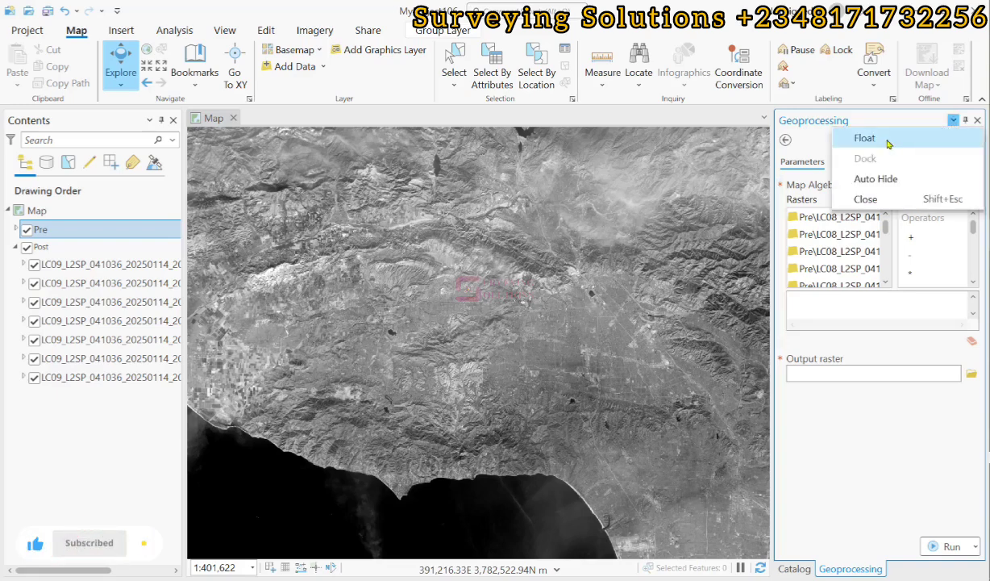
pyautogui.click(888, 142)
pyautogui.moveTo(589, 236); pyautogui.dragTo(452, 171)
pyautogui.moveTo(390, 135); pyautogui.dragTo(344, 119)
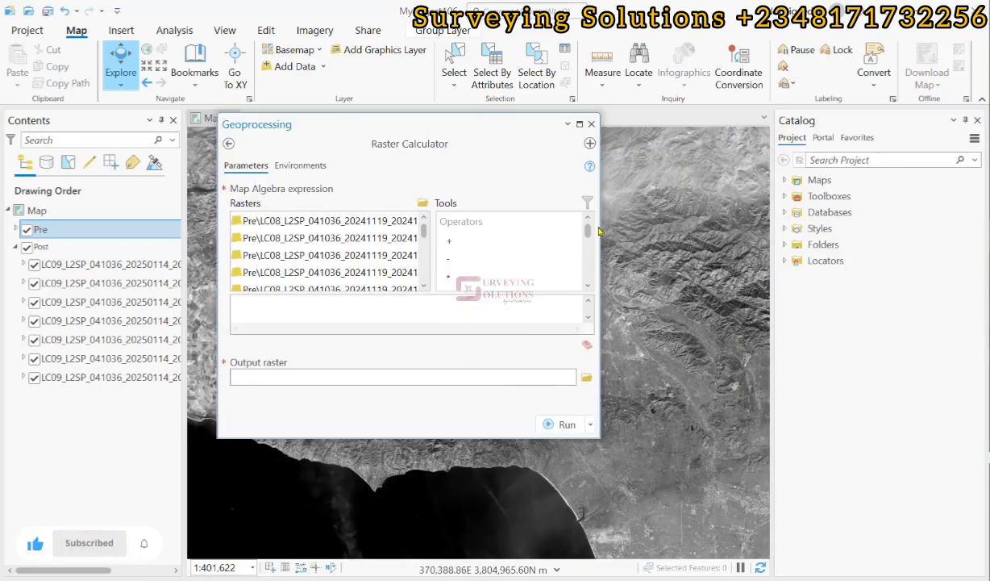
pyautogui.moveTo(617, 229); pyautogui.dragTo(737, 229)
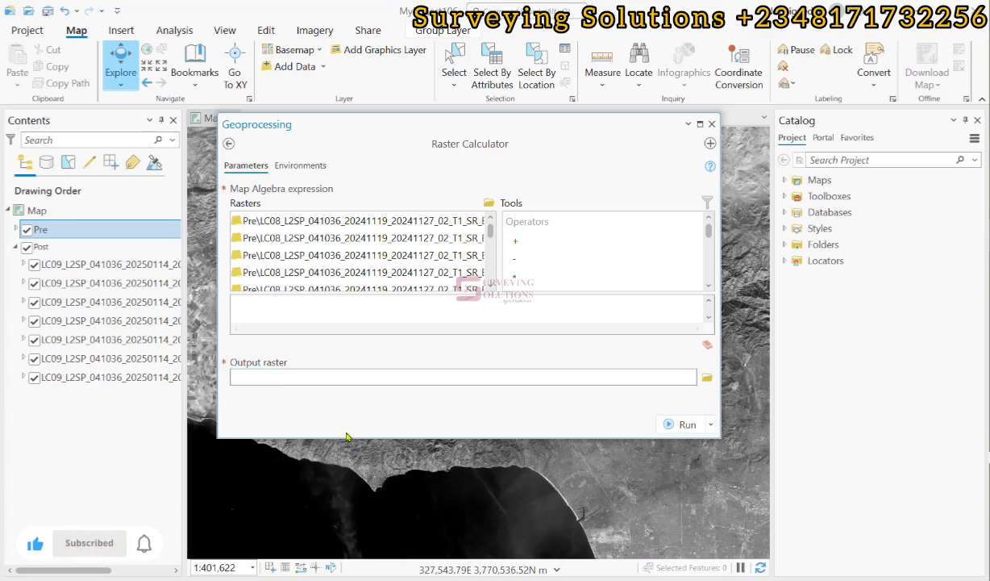
pyautogui.moveTo(348, 441); pyautogui.dragTo(344, 482)
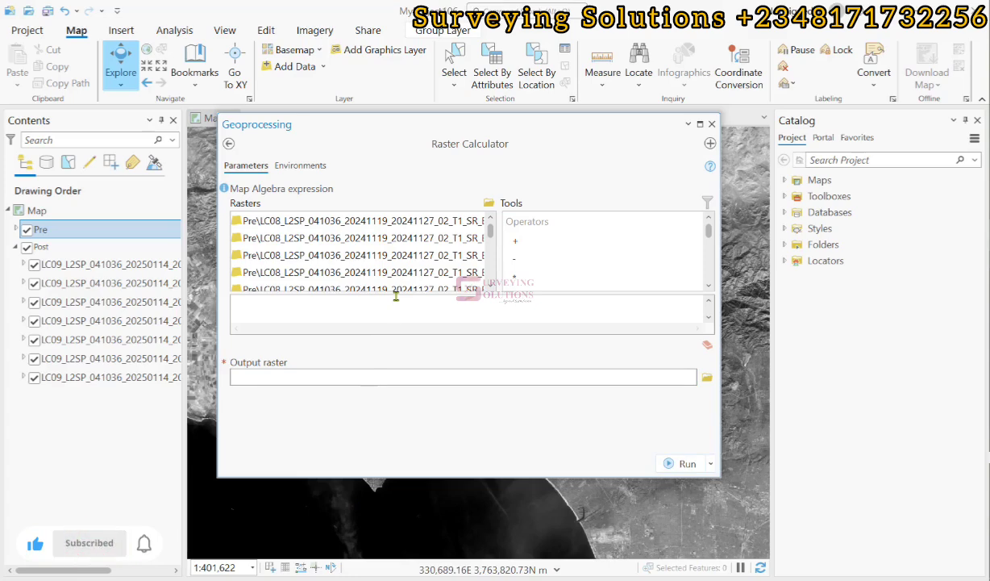
# Focus the Map Algebra expression box and browse the Pre LC08 band rasters list
pyautogui.click(397, 326)
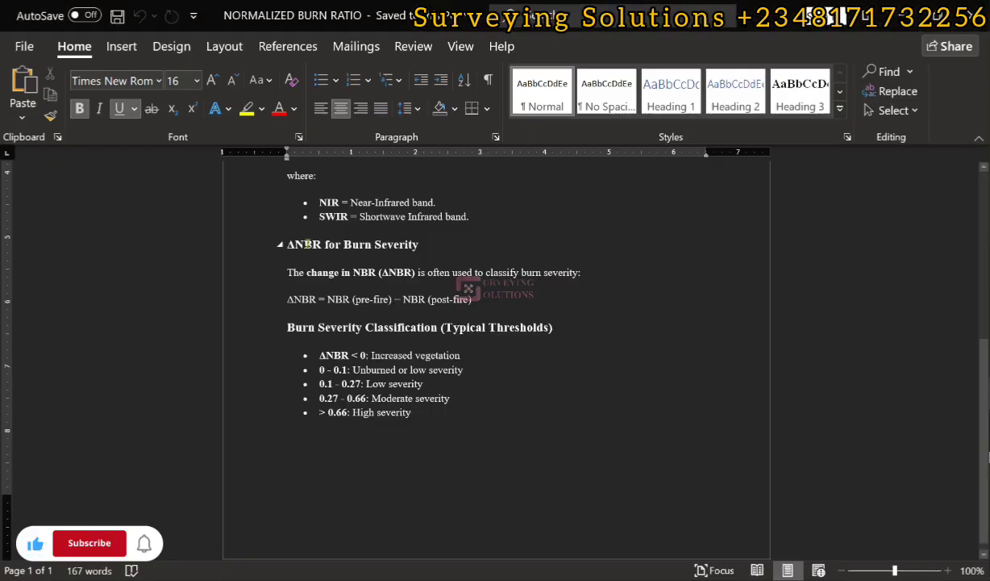
pyautogui.scroll(5, 498, 261)
pyautogui.scroll(4, 498, 262)
pyautogui.scroll(-2, 389, 398)
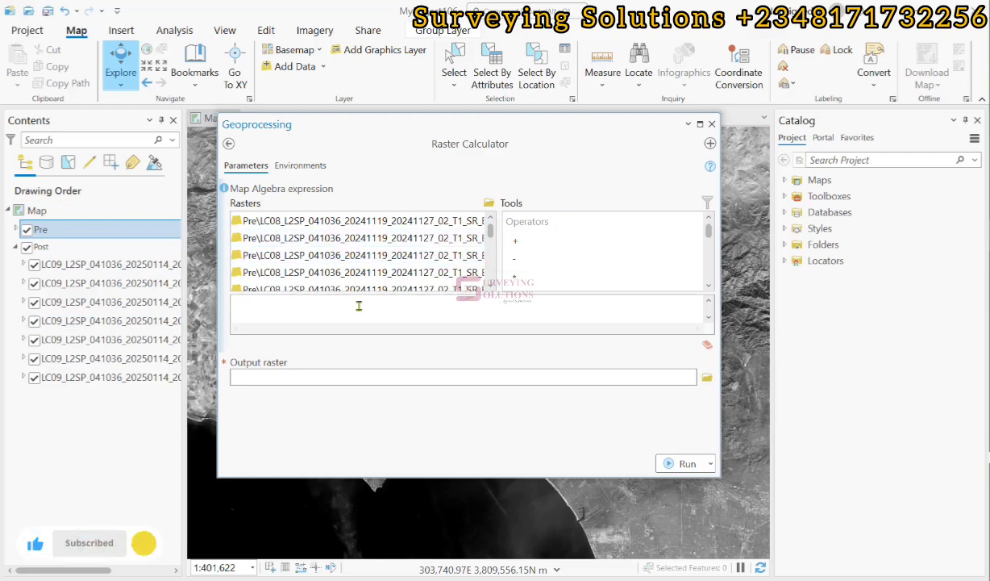
# Enter the expression (Pre B5 - Pre B7) / (Pre B5 + Pre B7) in Map Algebra
pyautogui.write('(')
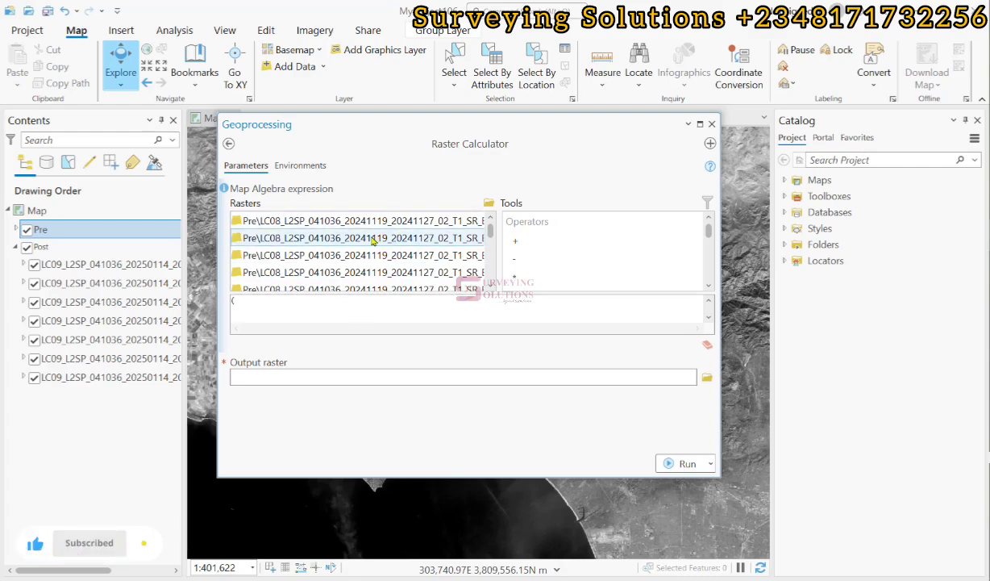
pyautogui.scroll(-5, 373, 240)
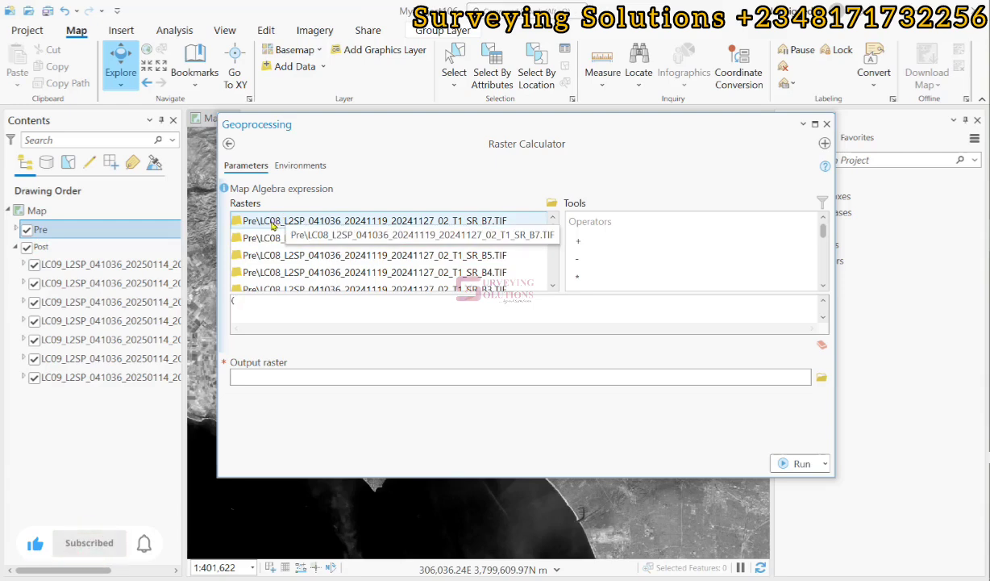
pyautogui.scroll(-5, 357, 226)
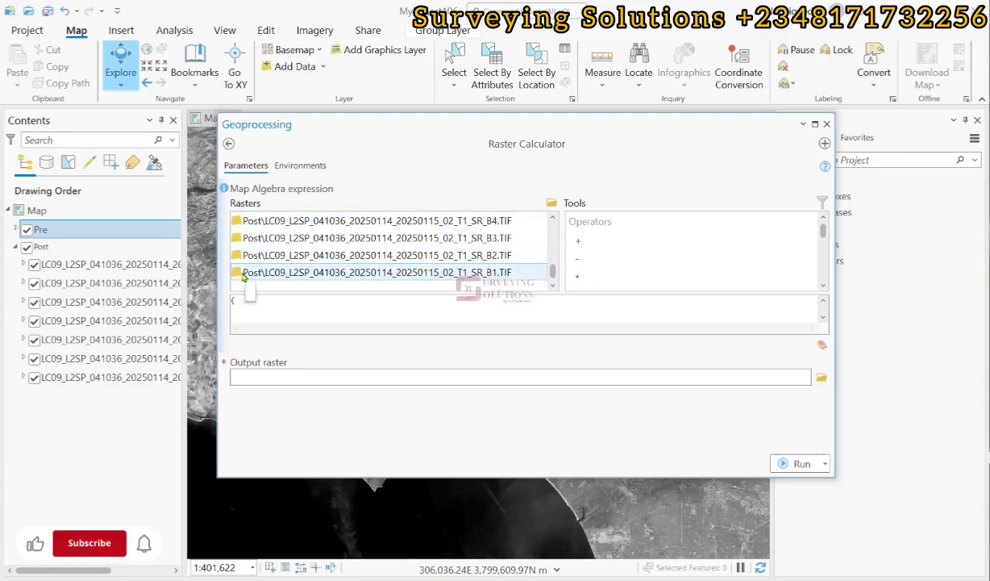
pyautogui.scroll(5, 288, 274)
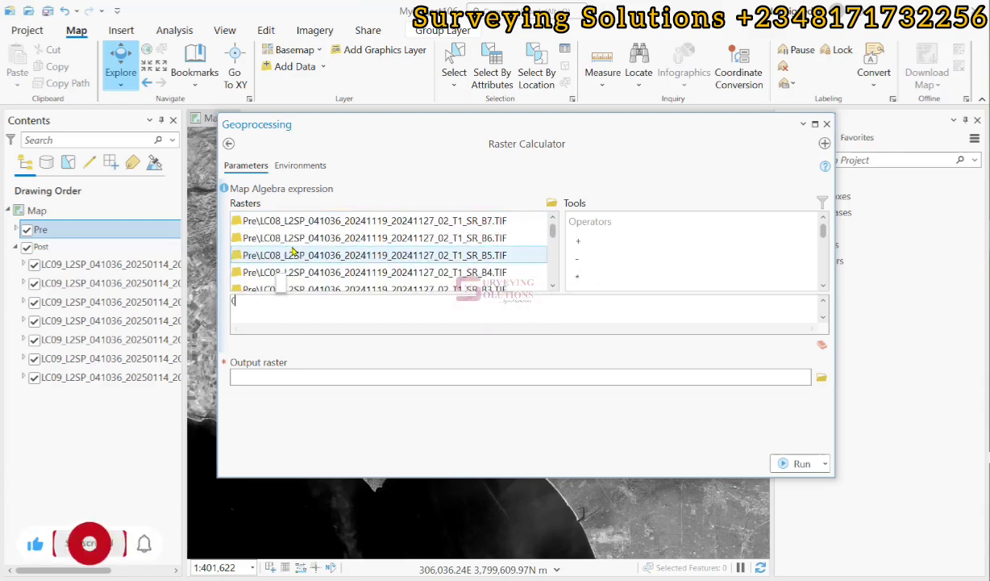
pyautogui.doubleClick(409, 255)
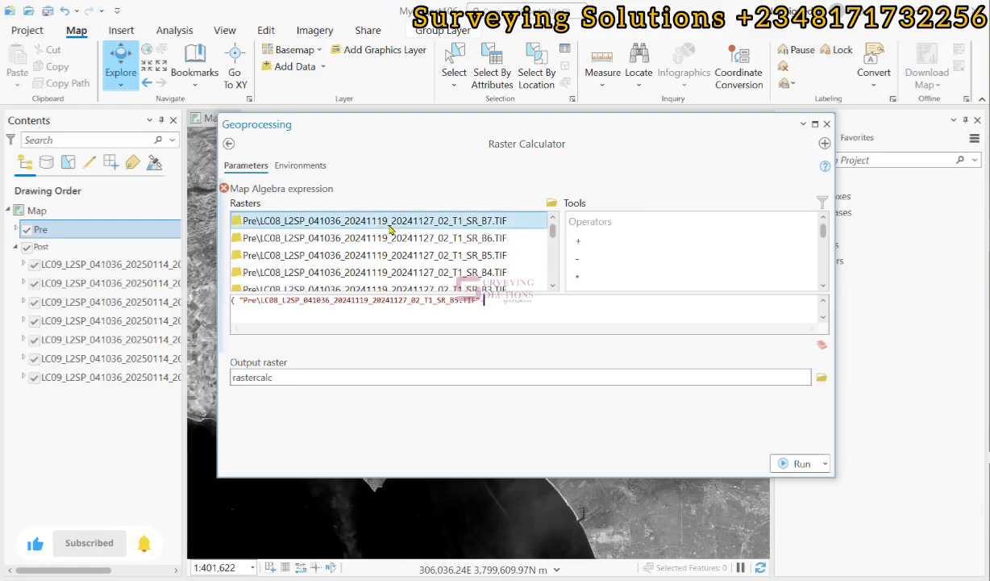
pyautogui.doubleClick(391, 230)
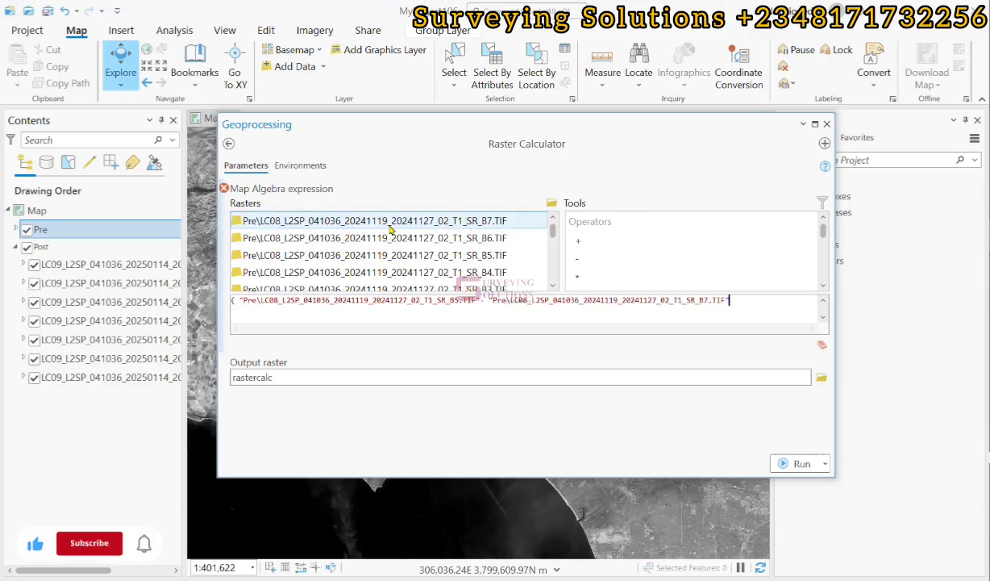
pyautogui.click(616, 259)
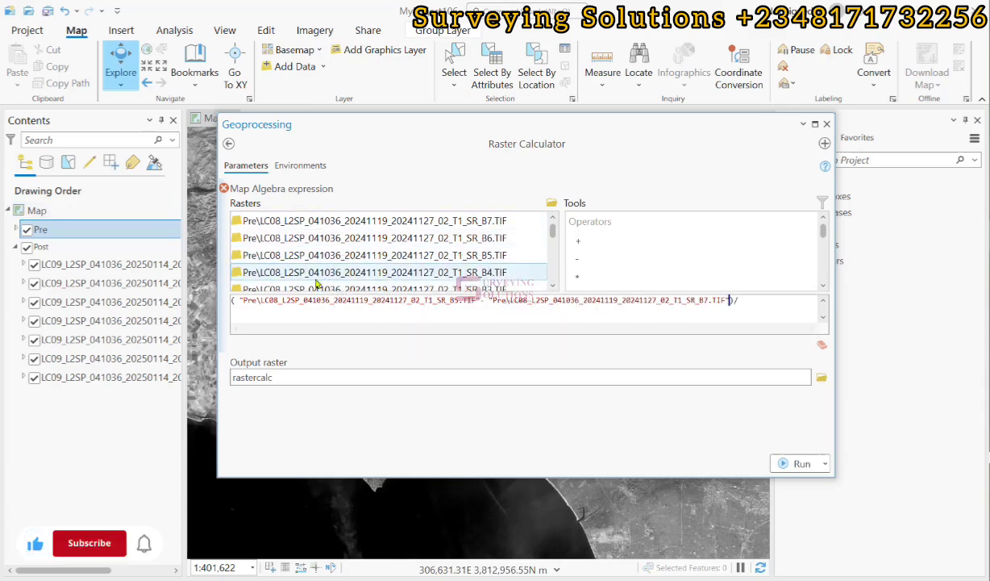
pyautogui.doubleClick(356, 255)
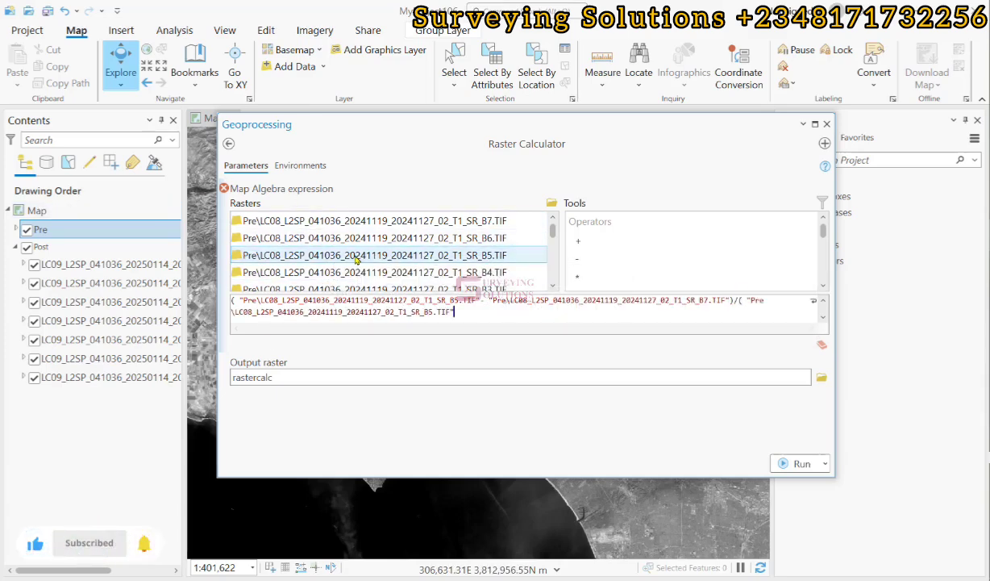
pyautogui.click(364, 227)
pyautogui.doubleClick(364, 226)
pyautogui.write(')')
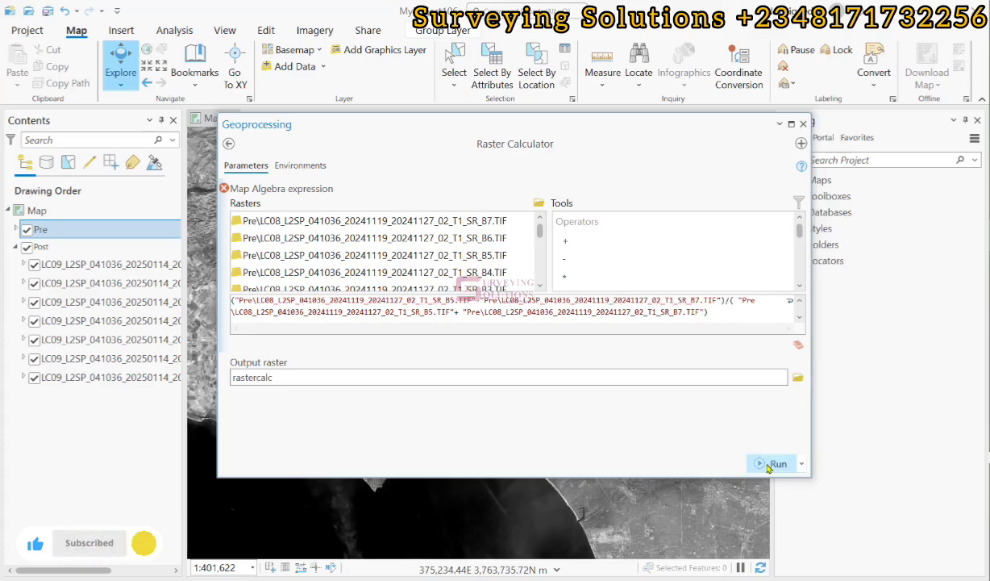
# Run the calculation, adding the rastercalc pre-fire NBR layer (-0.699071 to 0.572722)
pyautogui.click(770, 464)
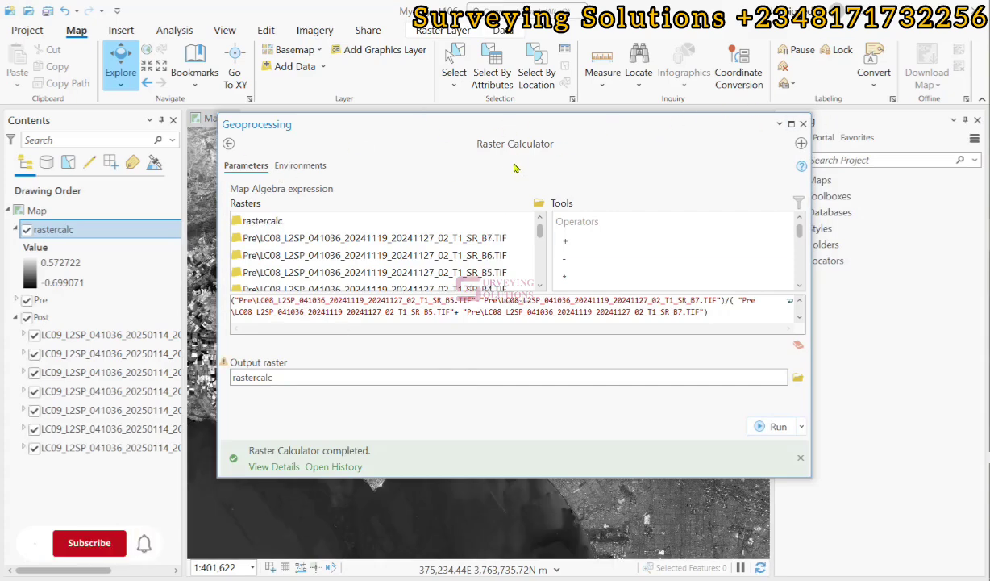
pyautogui.moveTo(489, 121); pyautogui.dragTo(570, 368)
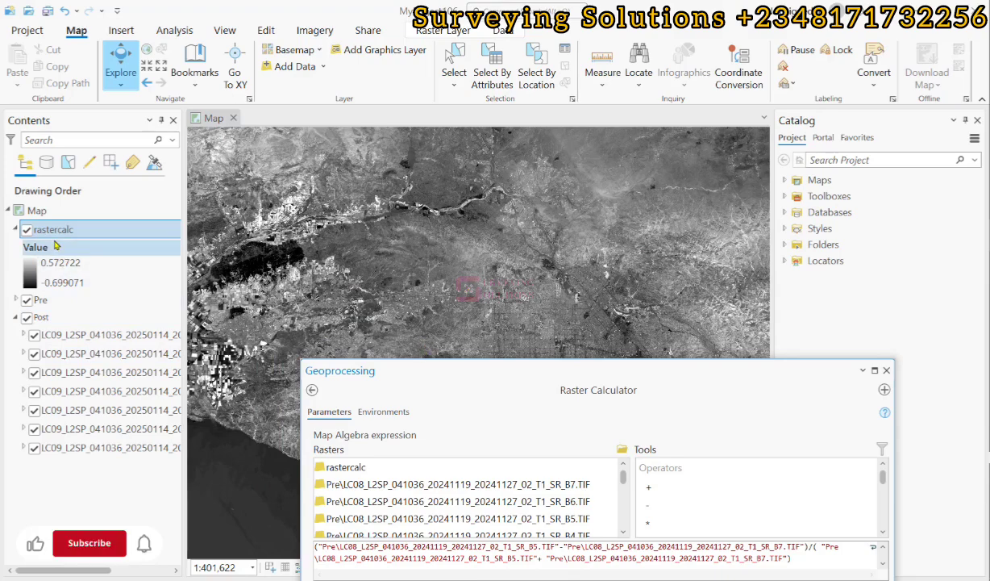
pyautogui.moveTo(453, 373); pyautogui.dragTo(384, 147)
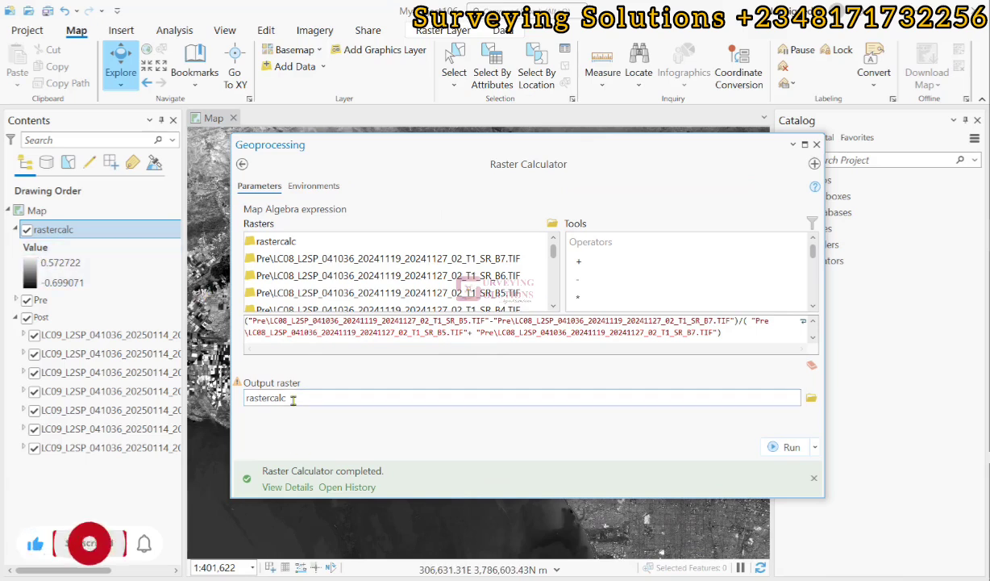
# Rename the output raster to rastercalc_post and clear the previous expression
pyautogui.click(649, 398)
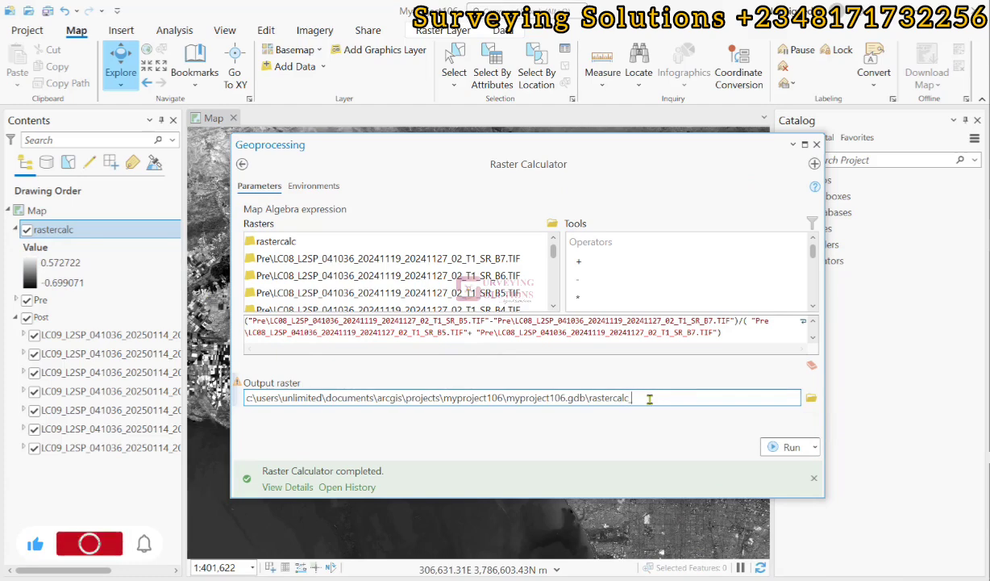
pyautogui.write('_post')
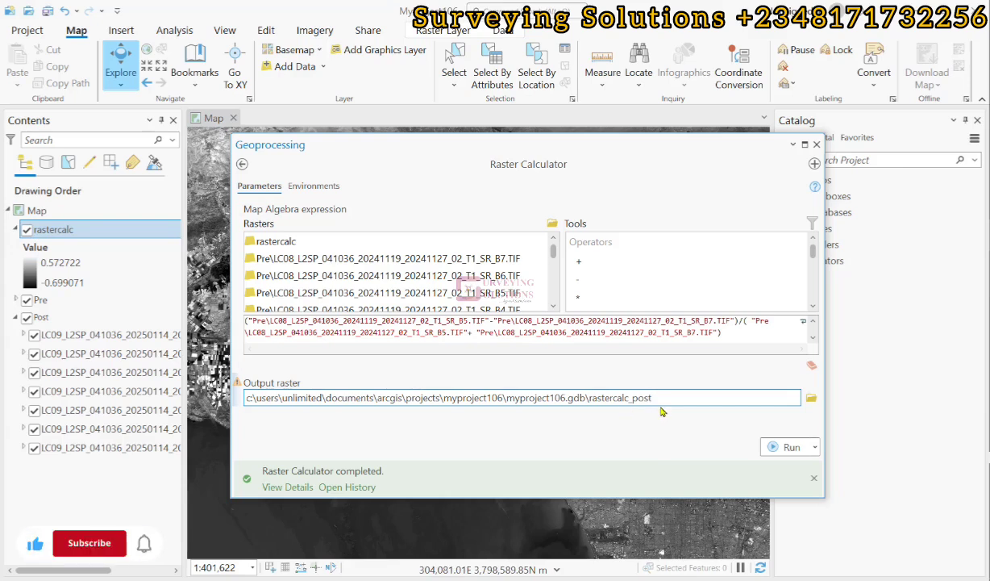
pyautogui.click(307, 325)
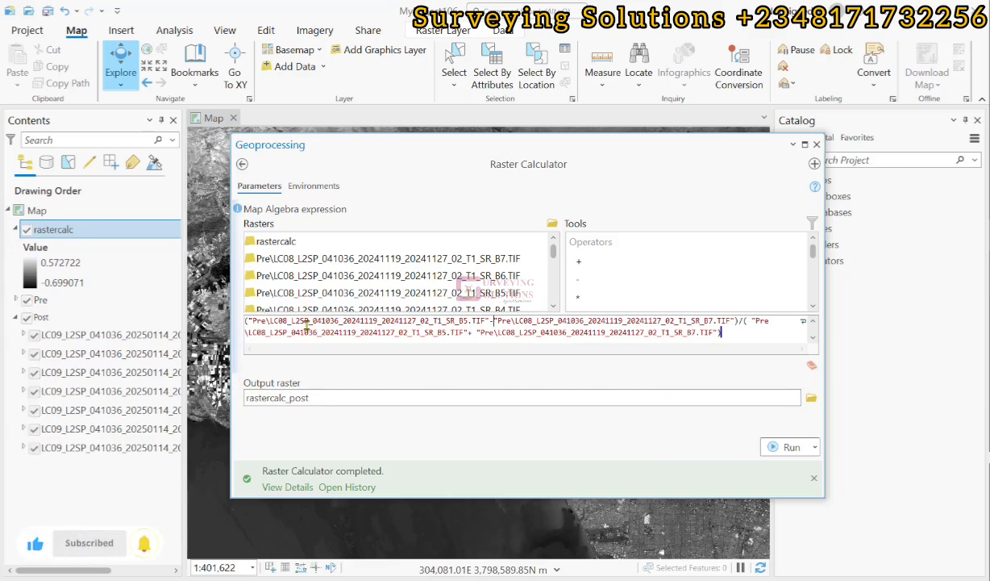
pyautogui.hotkey('ctrl', 'a')
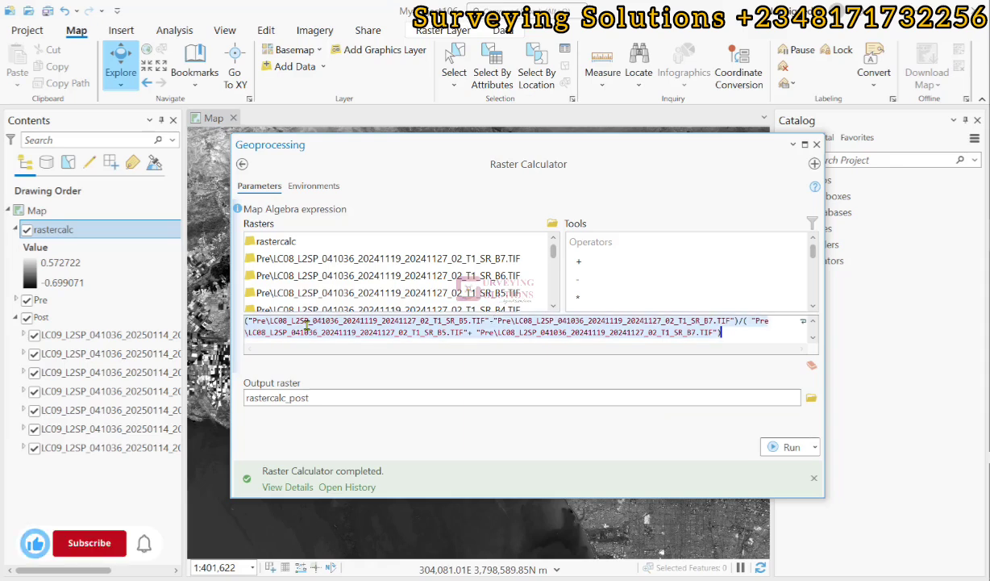
pyautogui.press('BackSpace')
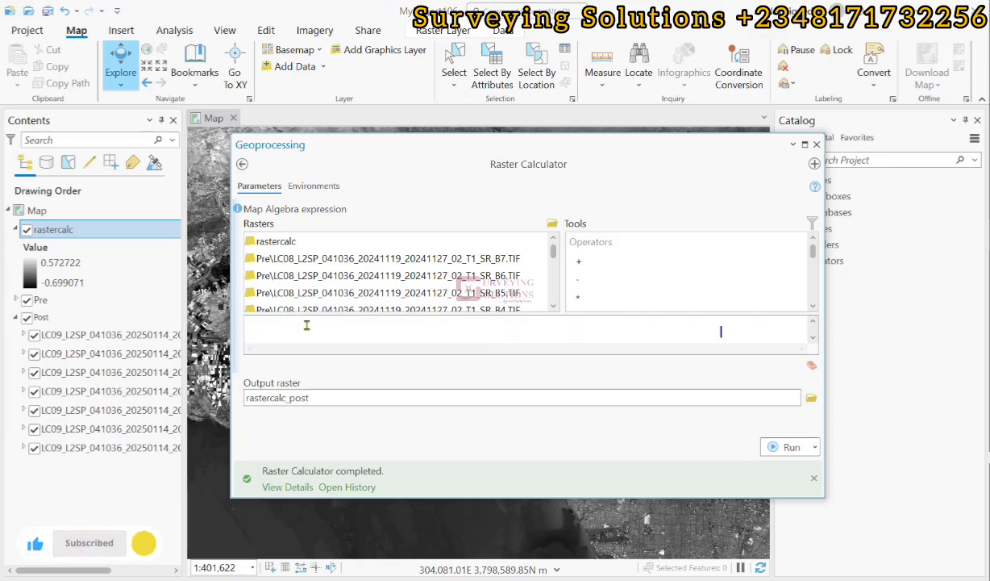
# Enter the numerator (Post B5 - Post B7) from the Post band rasters
pyautogui.scroll(-4, 319, 276)
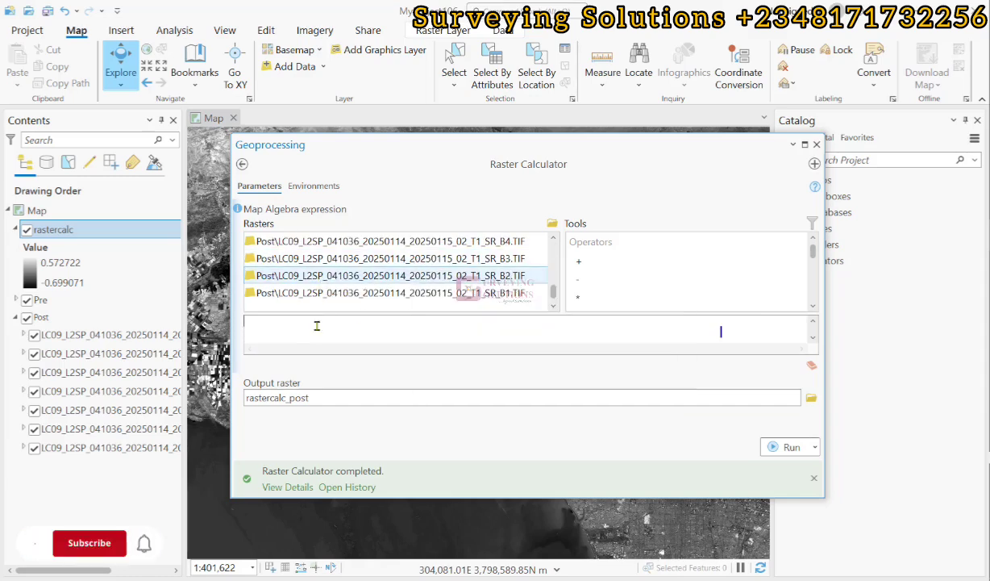
pyautogui.write('(')
pyautogui.scroll(1, 428, 278)
pyautogui.doubleClick(429, 277)
pyautogui.write('-')
pyautogui.doubleClick(444, 244)
pyautogui.write(')')
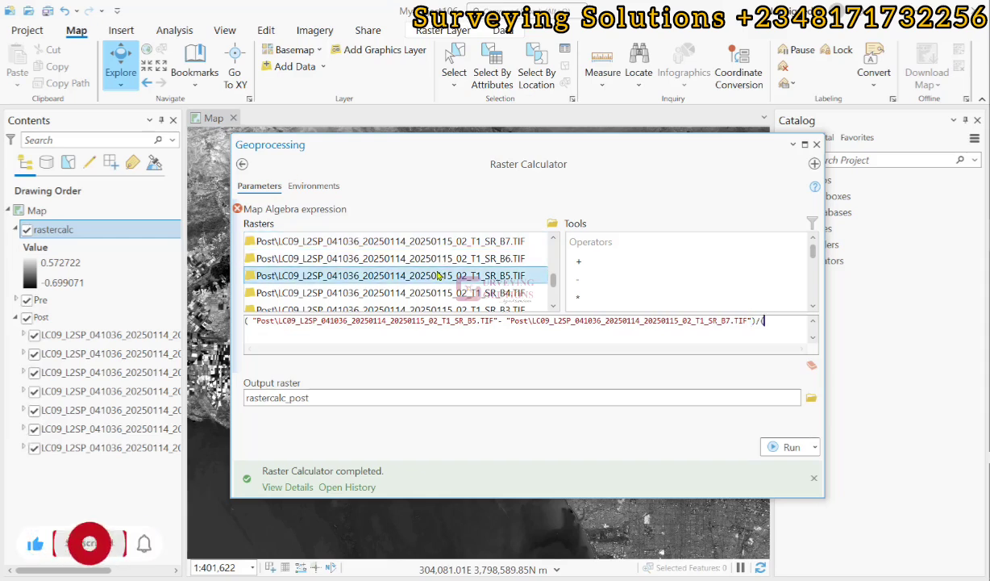
# Complete the denominator (Post B5 + Post B7) and run the post-fire NBR calculation
pyautogui.doubleClick(438, 275)
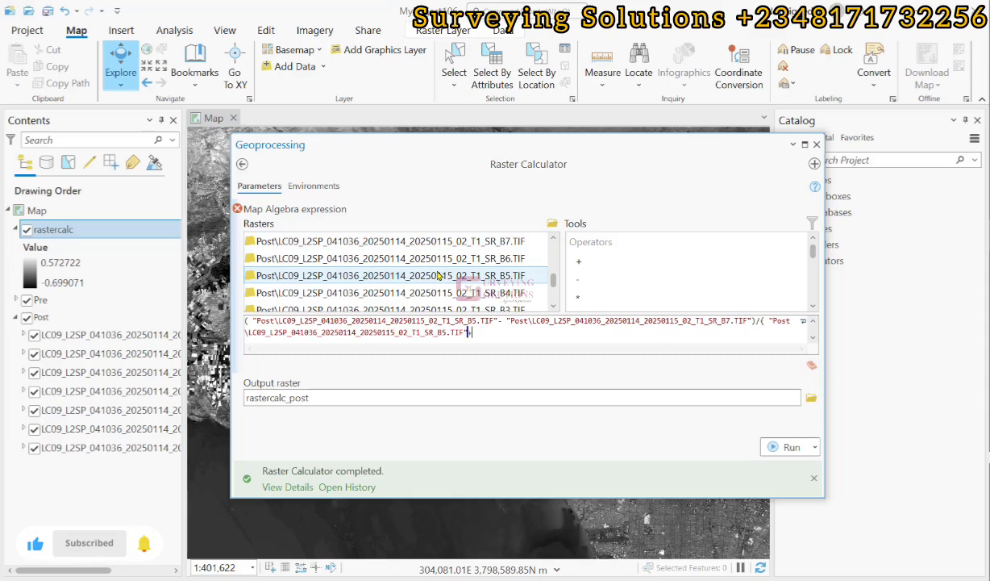
pyautogui.write('+')
pyautogui.doubleClick(443, 241)
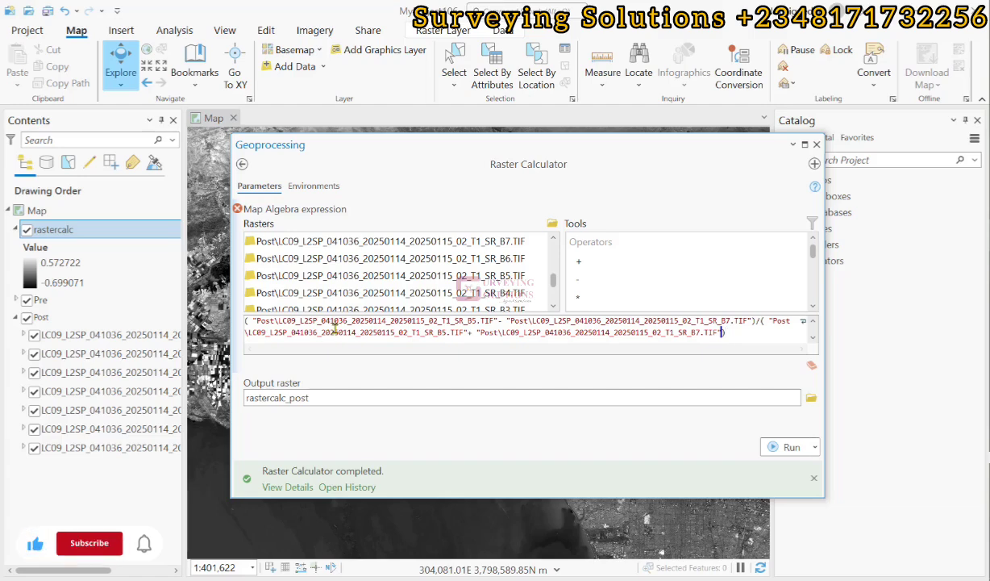
pyautogui.scroll(3, 352, 285)
pyautogui.scroll(-5, 357, 272)
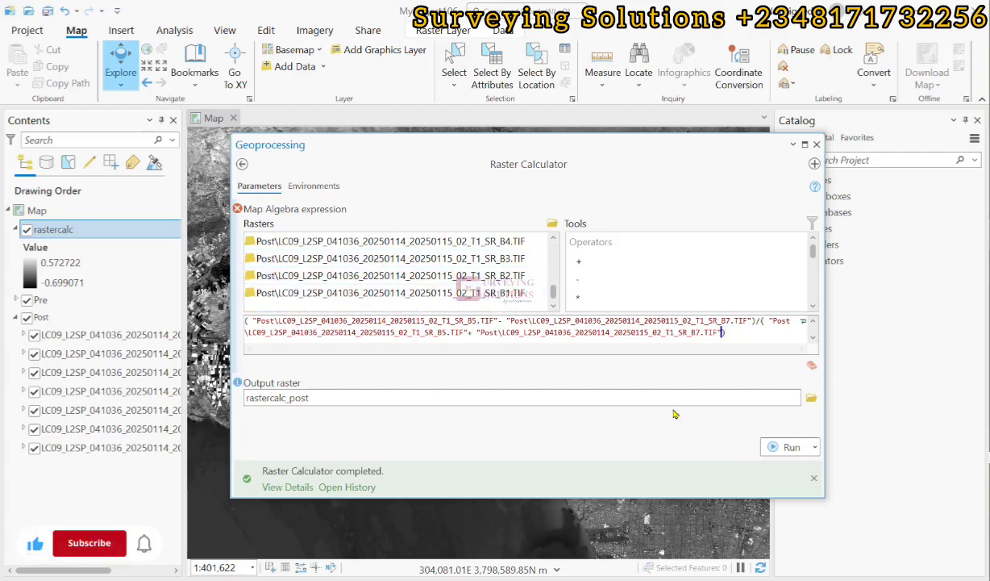
pyautogui.click(772, 449)
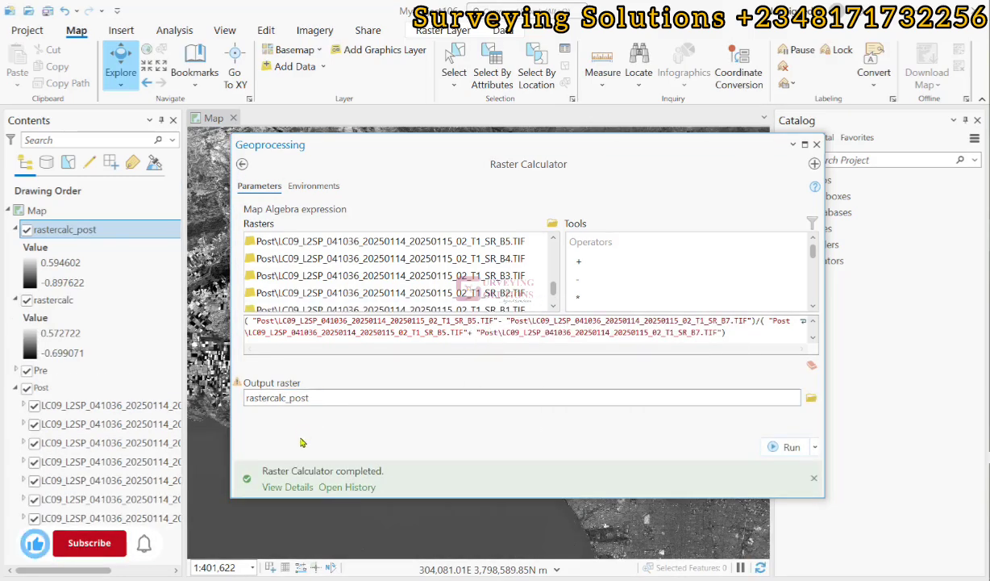
# Dismiss the completion message and dock the Raster Calculator beside the map
pyautogui.click(815, 481)
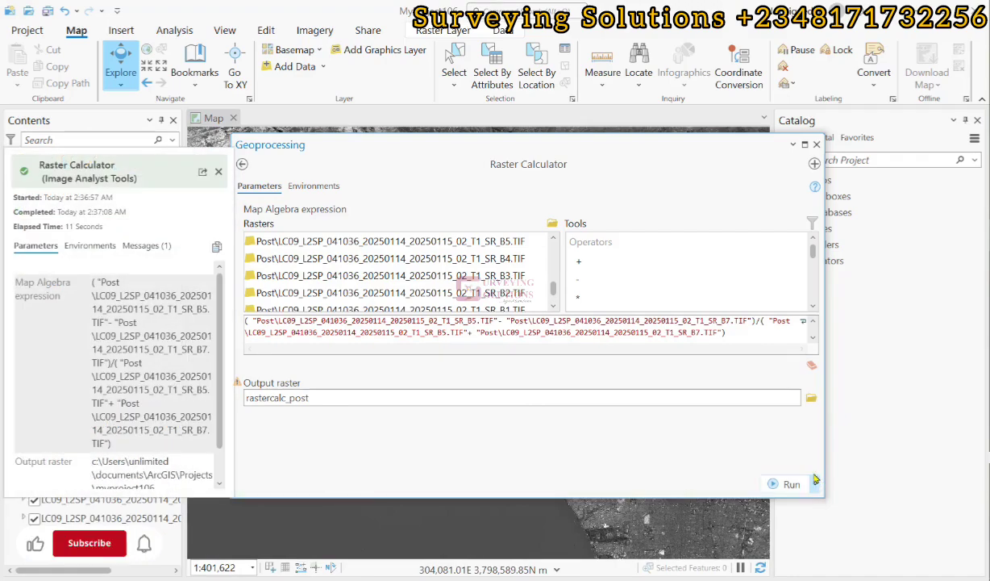
pyautogui.click(794, 145)
pyautogui.click(821, 182)
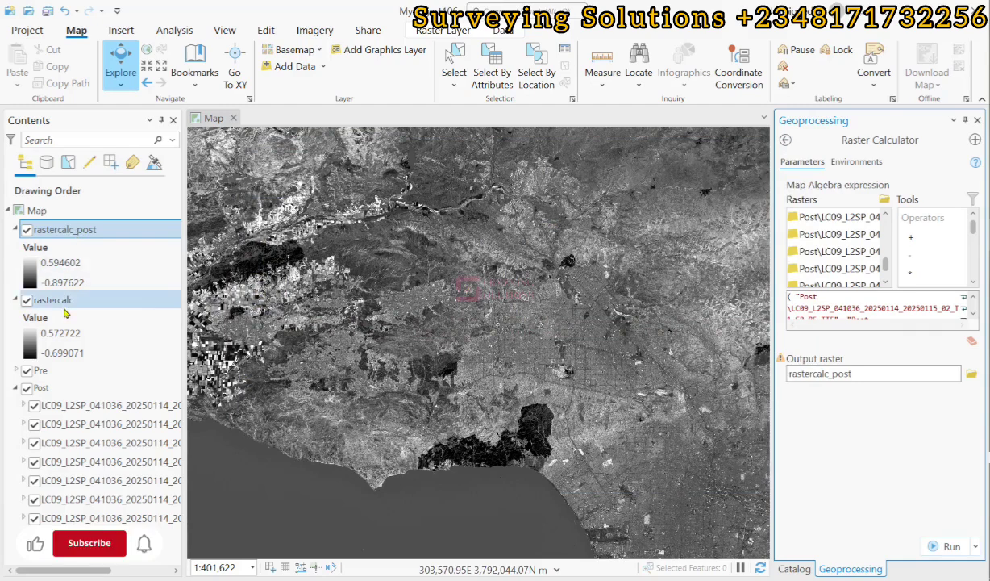
# Toggle rastercalc_post off and on, then pan to the dark burn patches along the coast
pyautogui.click(27, 230)
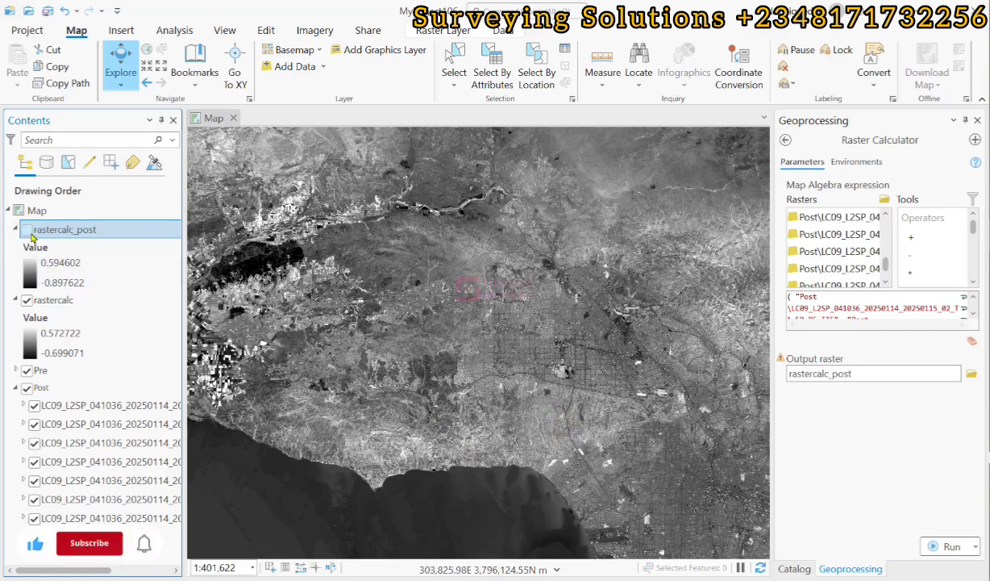
pyautogui.click(29, 231)
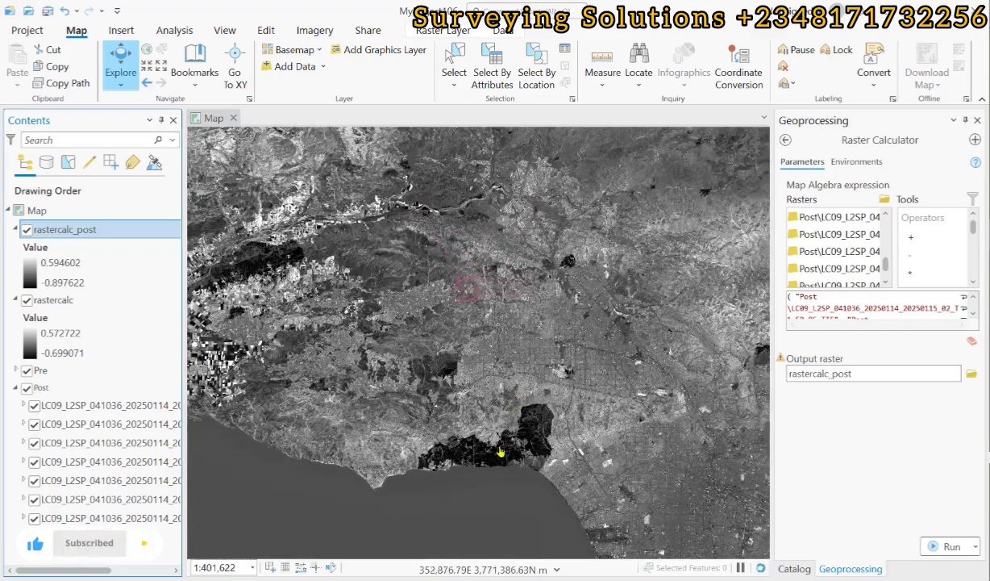
pyautogui.moveTo(500, 451); pyautogui.dragTo(479, 373)
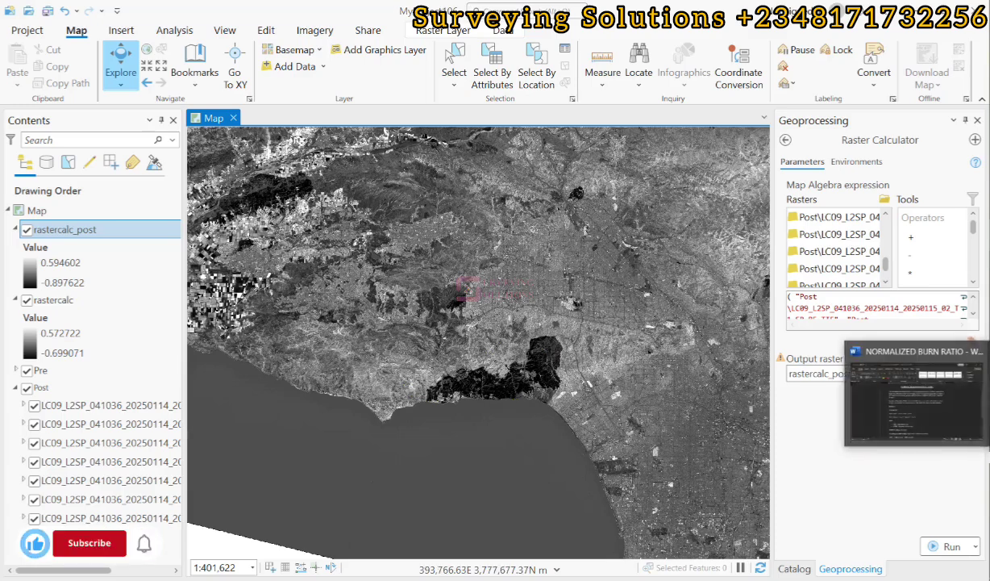
# Switch windows and scroll through the Normalized Burn Ratio notes document
pyautogui.click(884, 412)
pyautogui.scroll(-3, 393, 353)
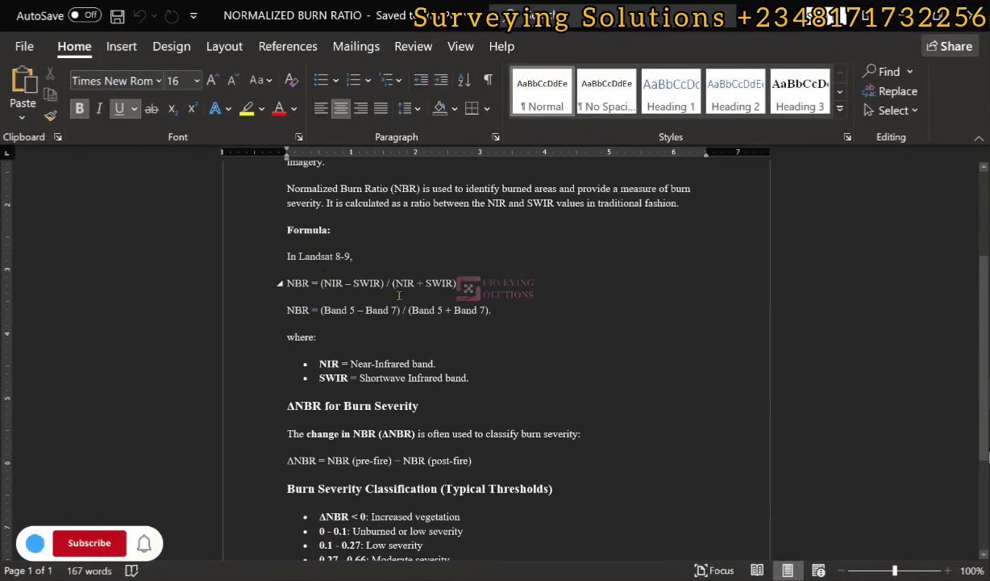
pyautogui.scroll(-2, 297, 308)
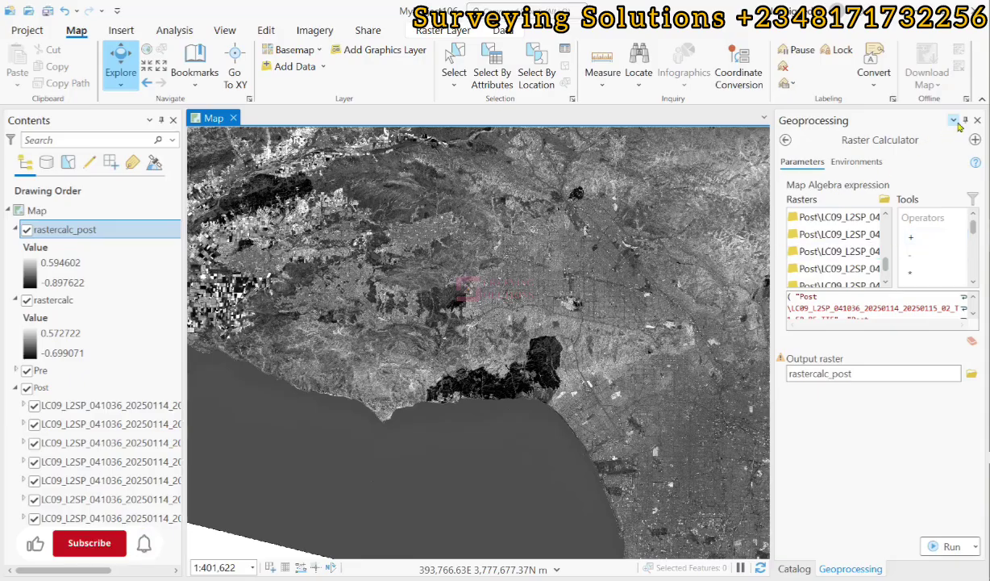
# Float the Raster Calculator and replace its expression with "rastercalc" - "rastercalc_post"
pyautogui.click(953, 121)
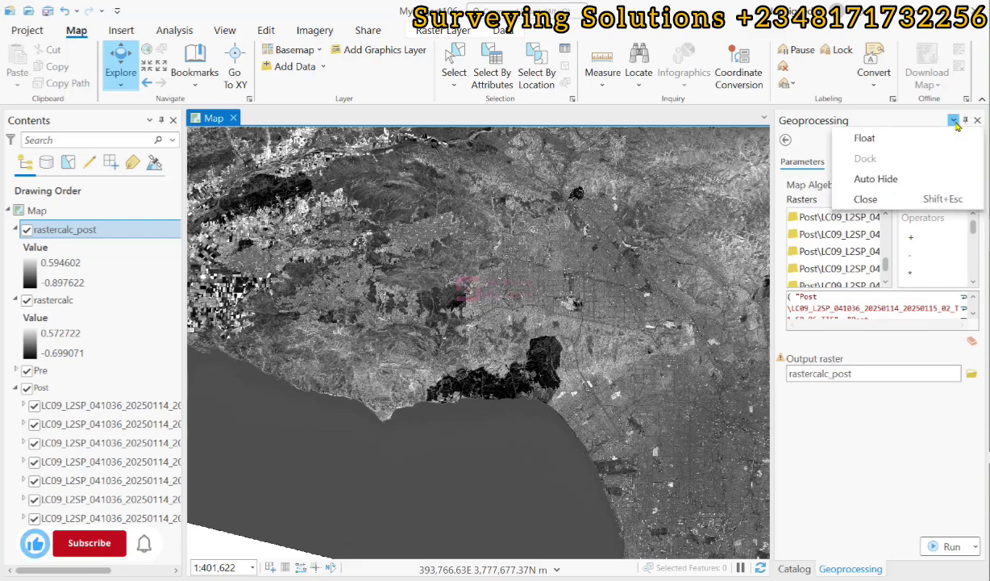
pyautogui.click(895, 139)
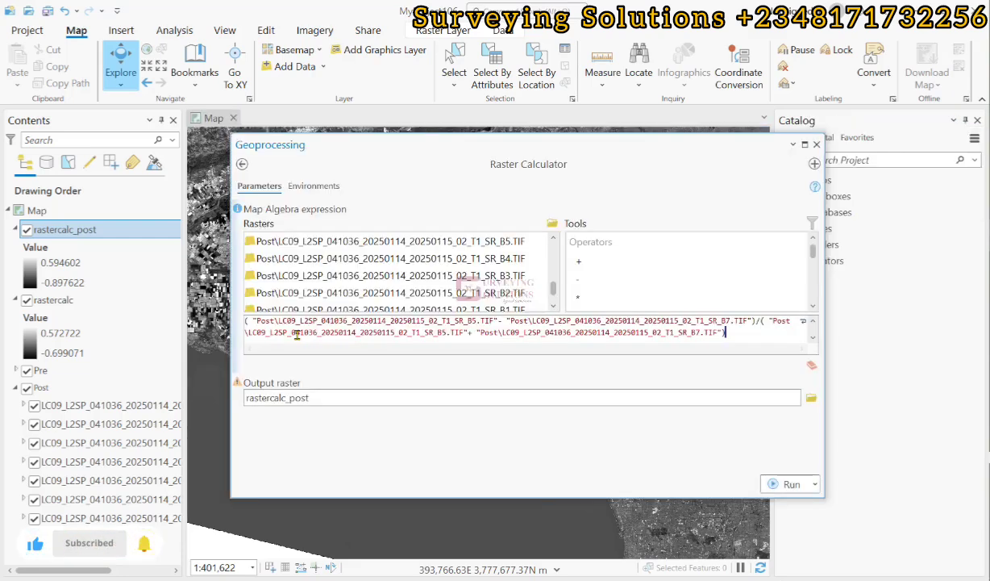
pyautogui.hotkey('ctrl', 'a')
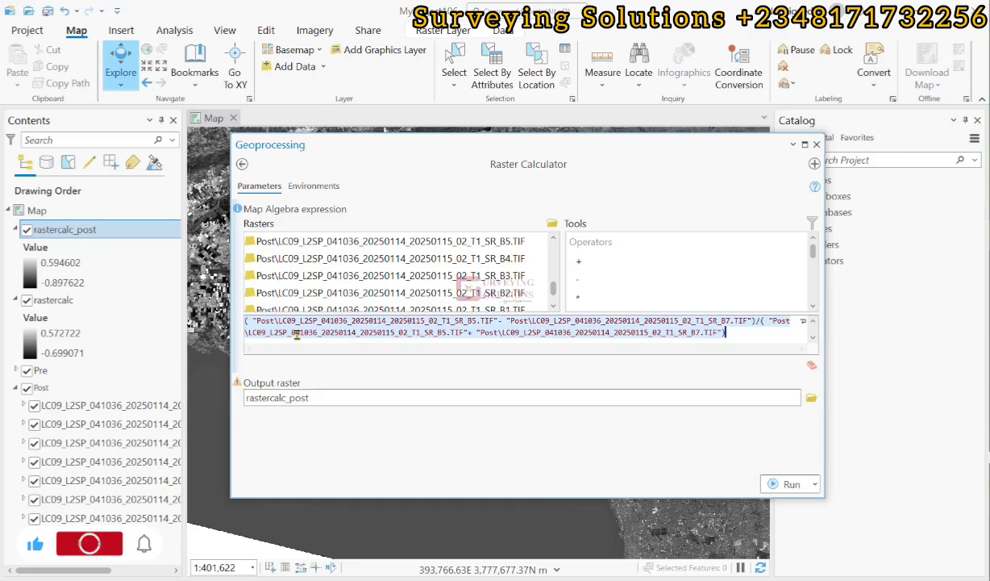
pyautogui.press('Delete')
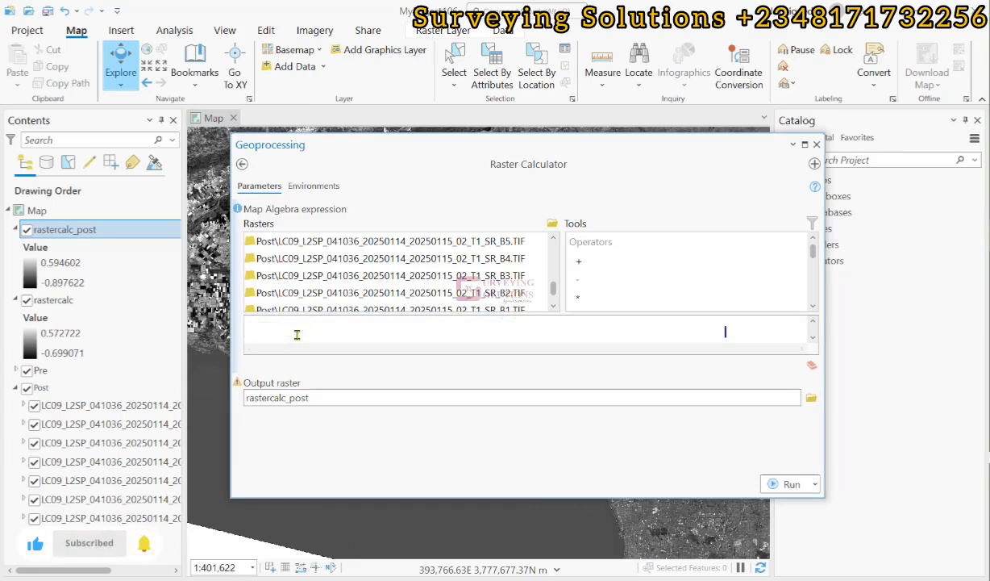
pyautogui.scroll(5, 307, 270)
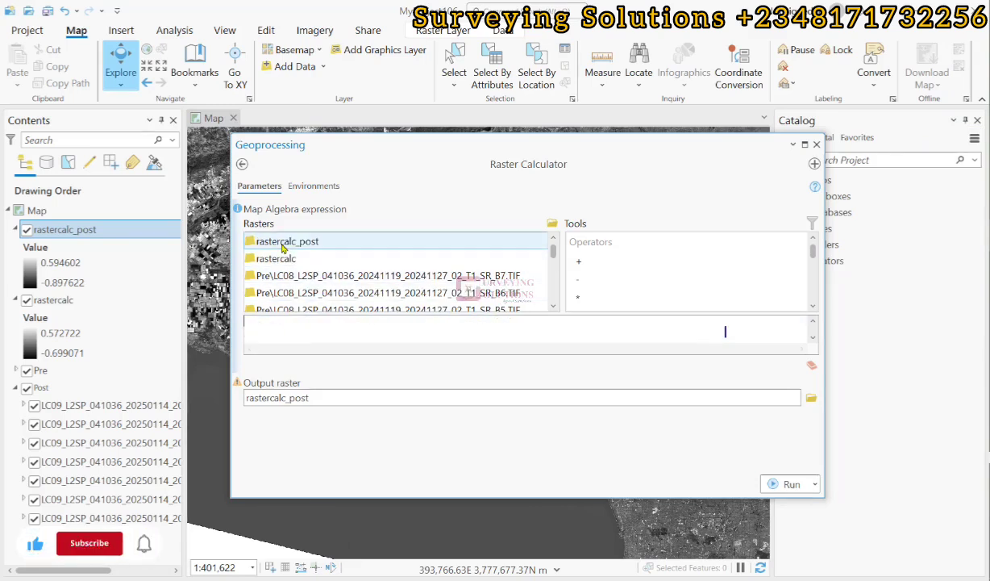
pyautogui.click(299, 262)
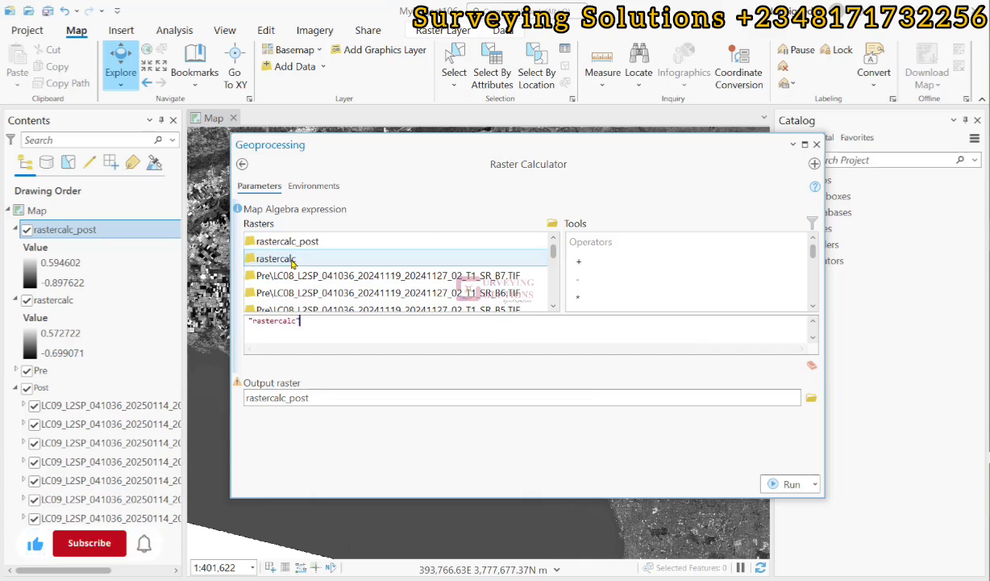
pyautogui.write('-')
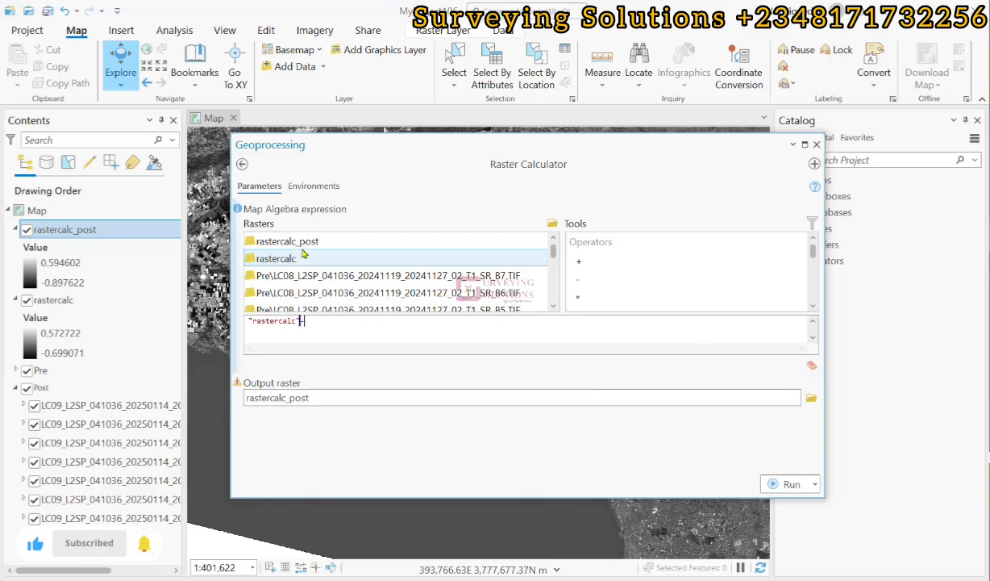
pyautogui.click(310, 242)
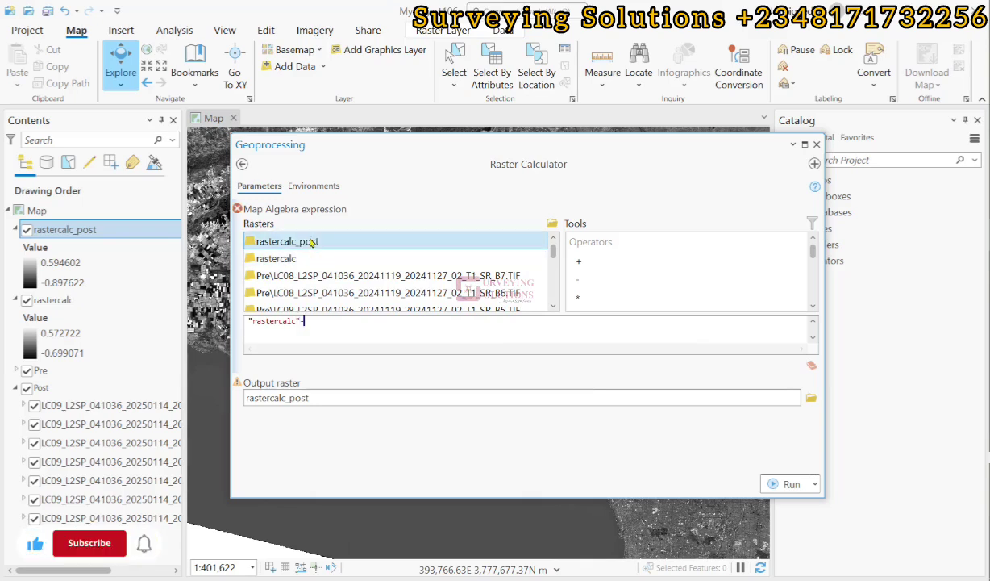
pyautogui.doubleClick(310, 243)
# Name the output raster rastercalc_severity and run the calculation
pyautogui.click(710, 402)
pyautogui.press('BackSpace')
pyautogui.press('BackSpace')
pyautogui.press('BackSpace')
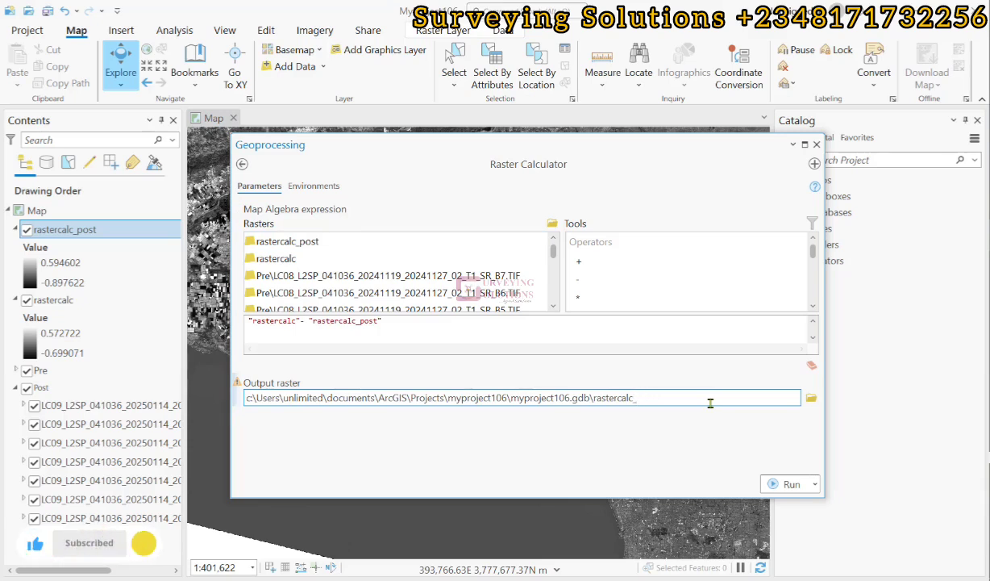
pyautogui.write('severity')
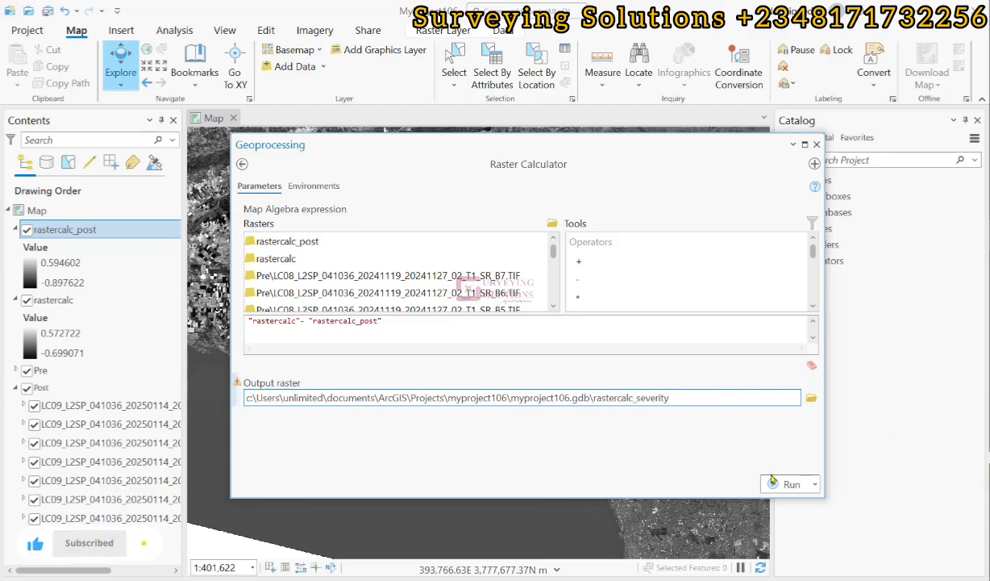
pyautogui.click(770, 485)
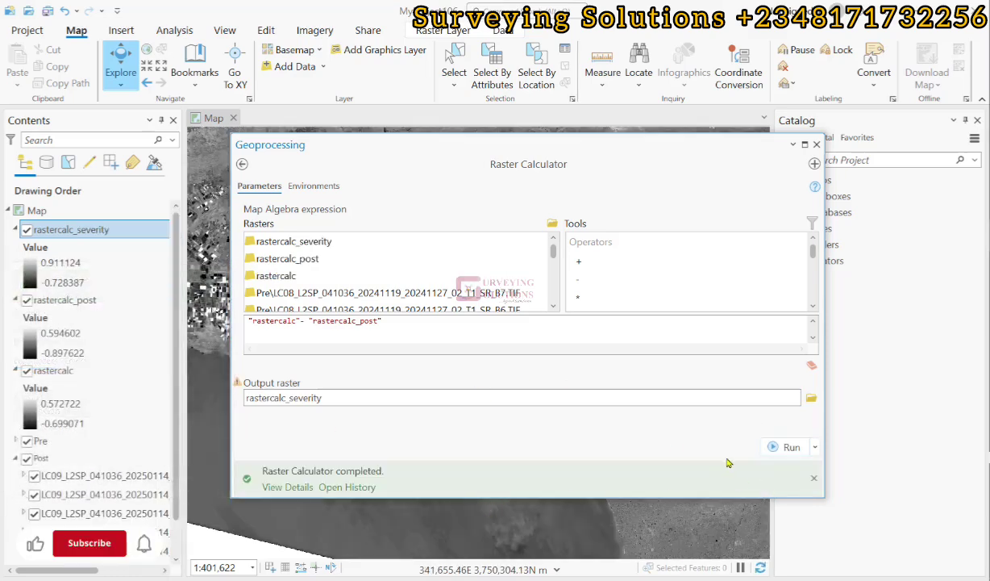
# Dismiss the completion message and dock the Raster Calculator back into the side panel
pyautogui.click(814, 480)
pyautogui.click(791, 146)
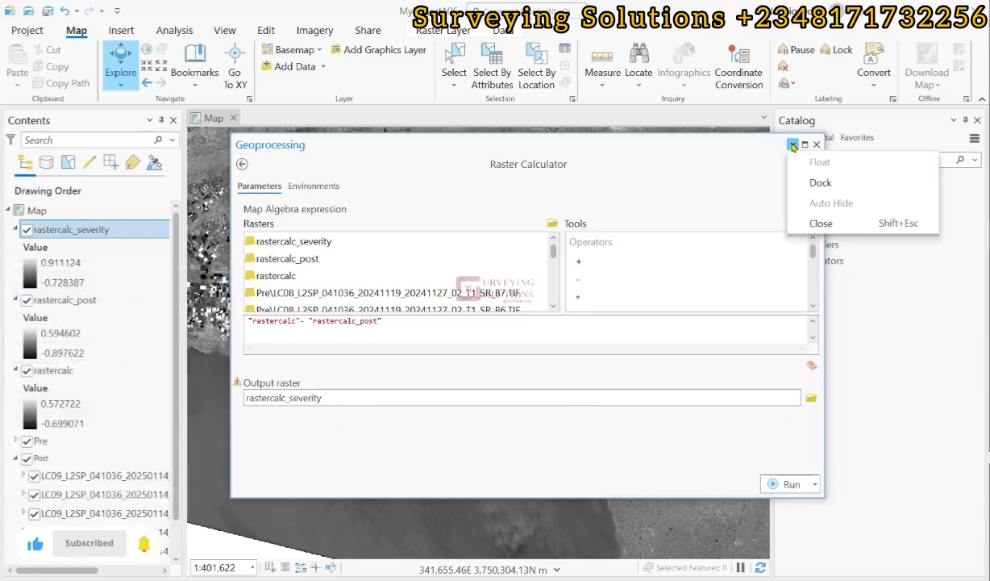
pyautogui.click(816, 180)
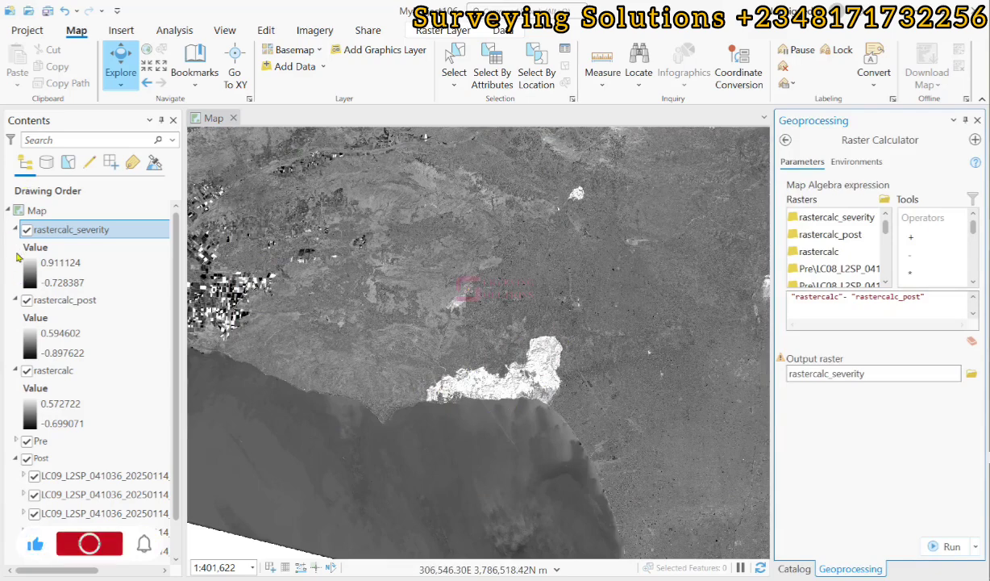
# Collapse the rastercalc_post and rastercalc legends and open rastercalc_severity's symbology
pyautogui.click(16, 300)
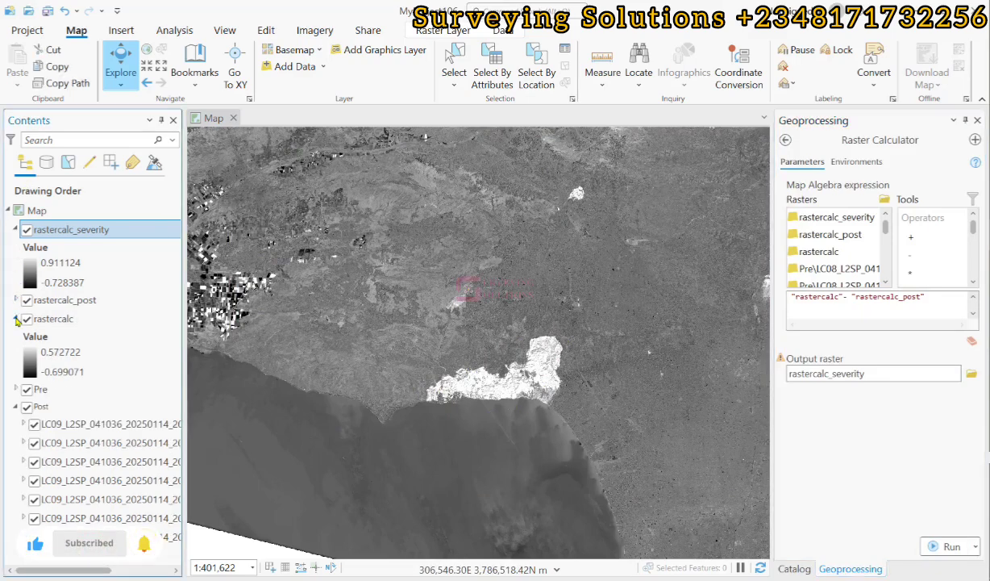
pyautogui.click(16, 320)
pyautogui.click(32, 272)
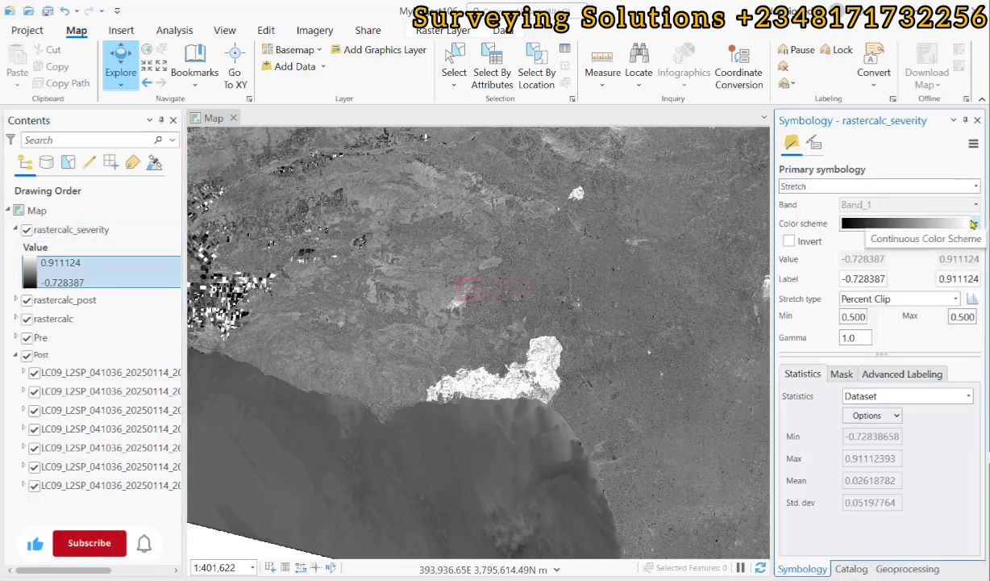
# Apply the green-yellow-red colour ramp to rastercalc_severity and frame the red burn scar
pyautogui.click(973, 224)
pyautogui.scroll(-5, 972, 292)
pyautogui.click(889, 329)
pyautogui.scroll(4, 524, 351)
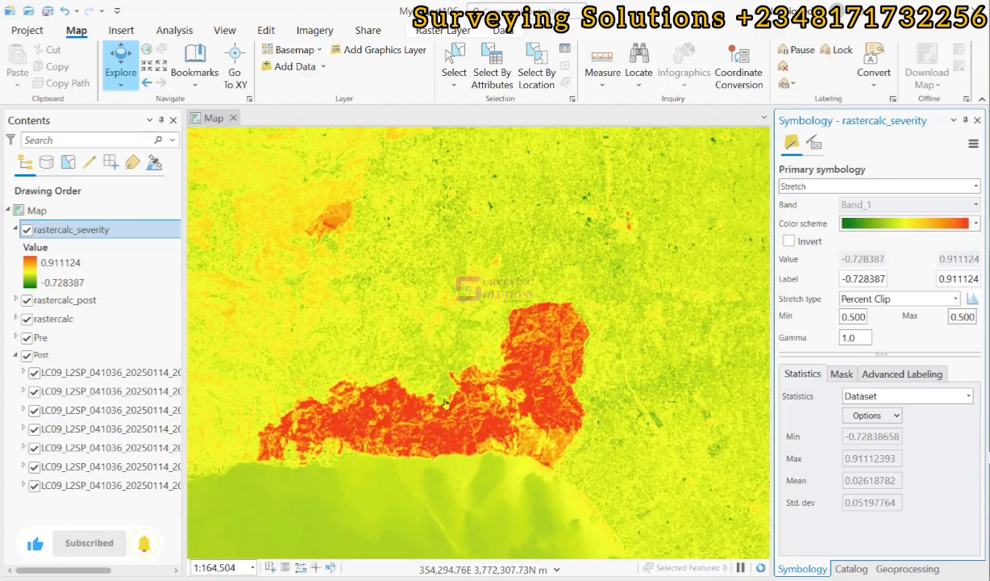
pyautogui.moveTo(488, 412); pyautogui.dragTo(548, 387)
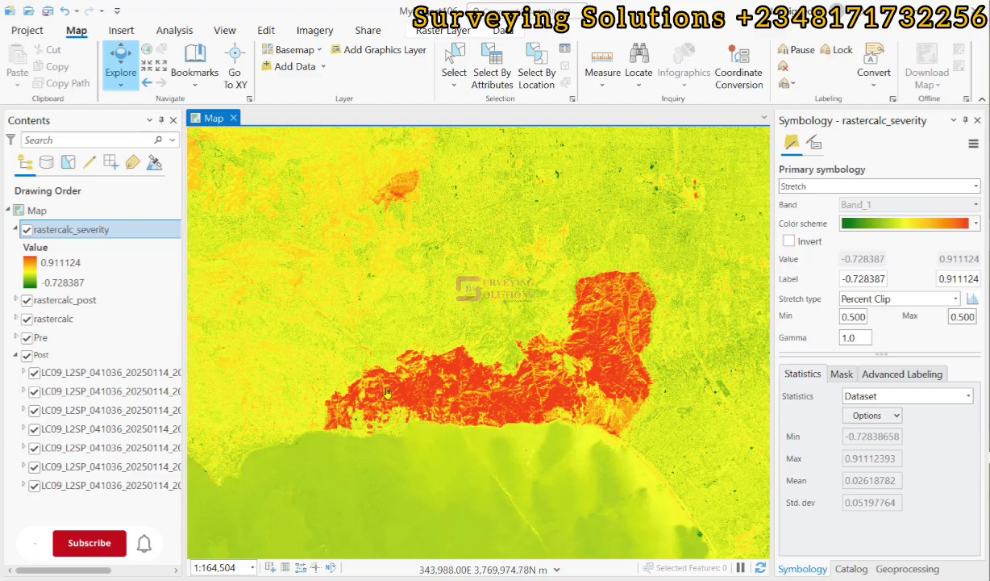
pyautogui.scroll(3, 386, 392)
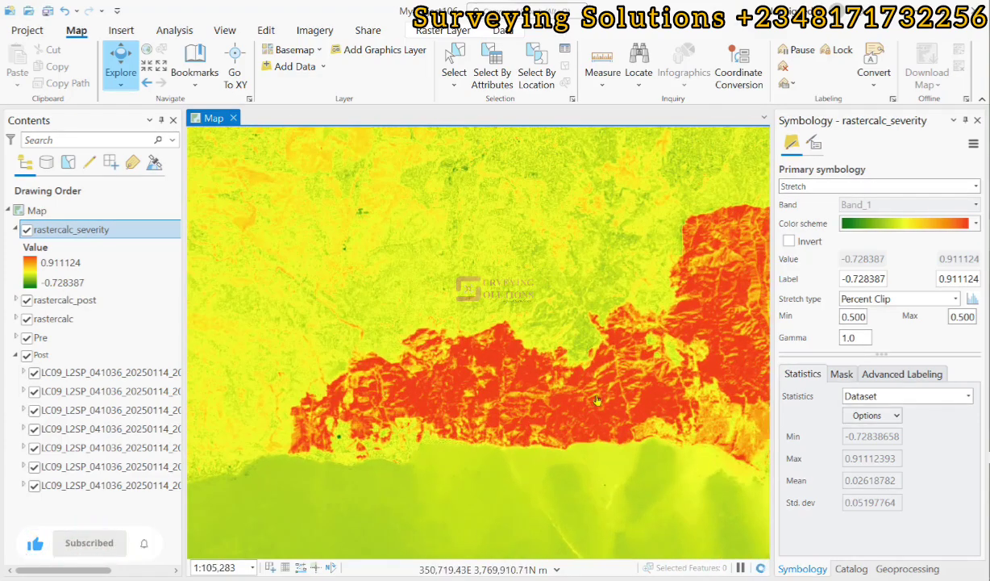
pyautogui.moveTo(596, 399); pyautogui.dragTo(501, 382)
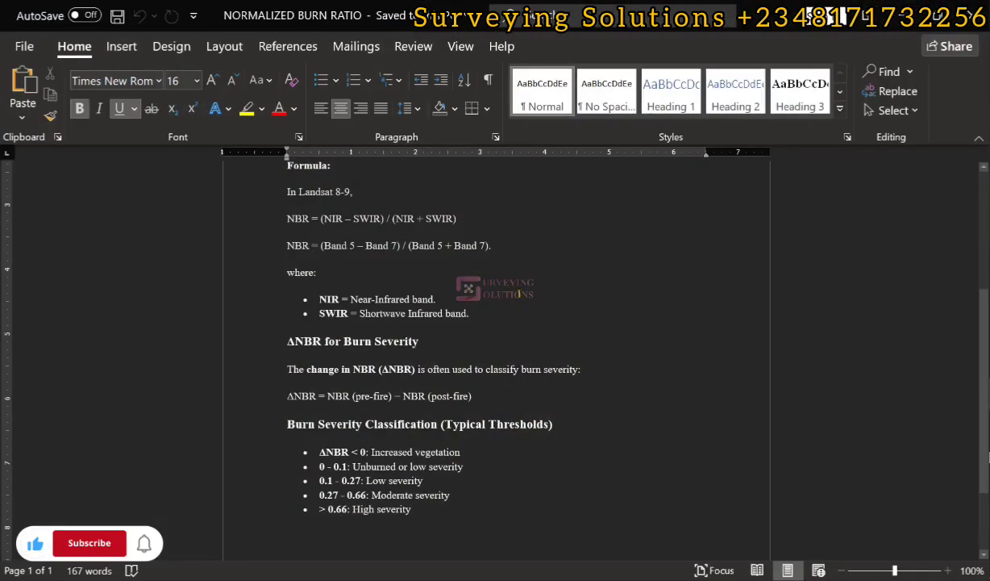
# Read the Burn Severity Classification thresholds in the Word notes, then return to ArcGIS Pro
pyautogui.scroll(5, 496, 363)
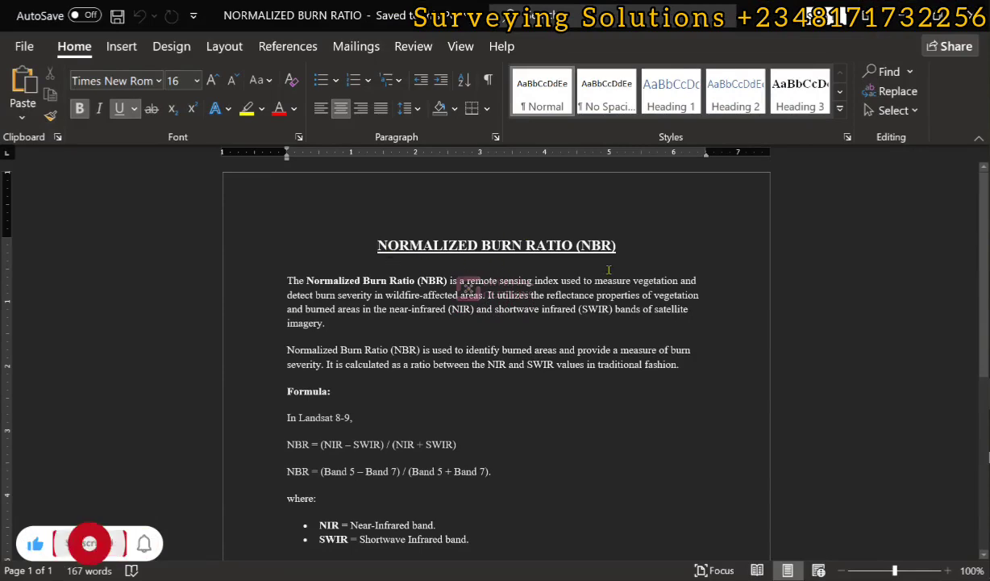
pyautogui.scroll(-4, 364, 300)
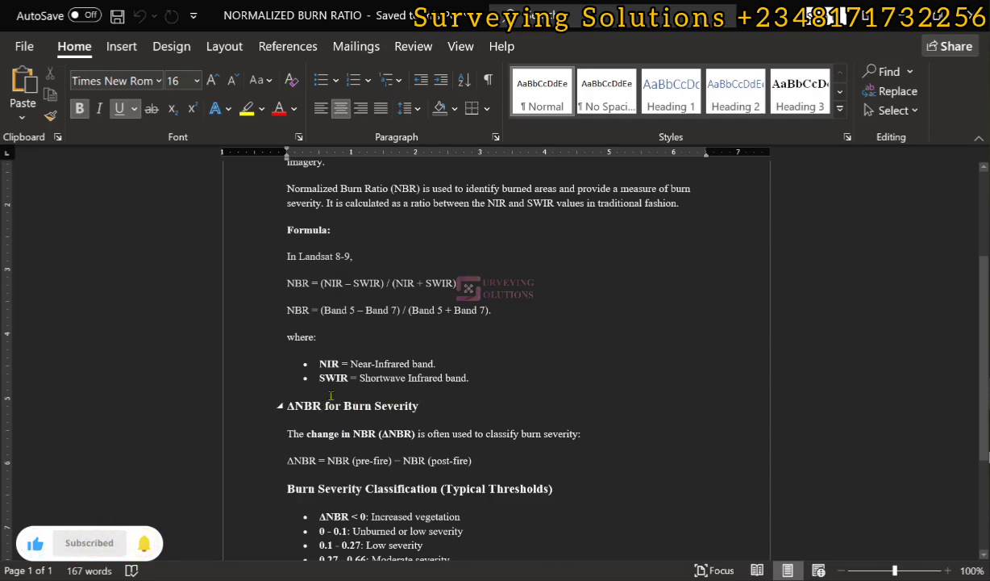
pyautogui.scroll(-3, 338, 370)
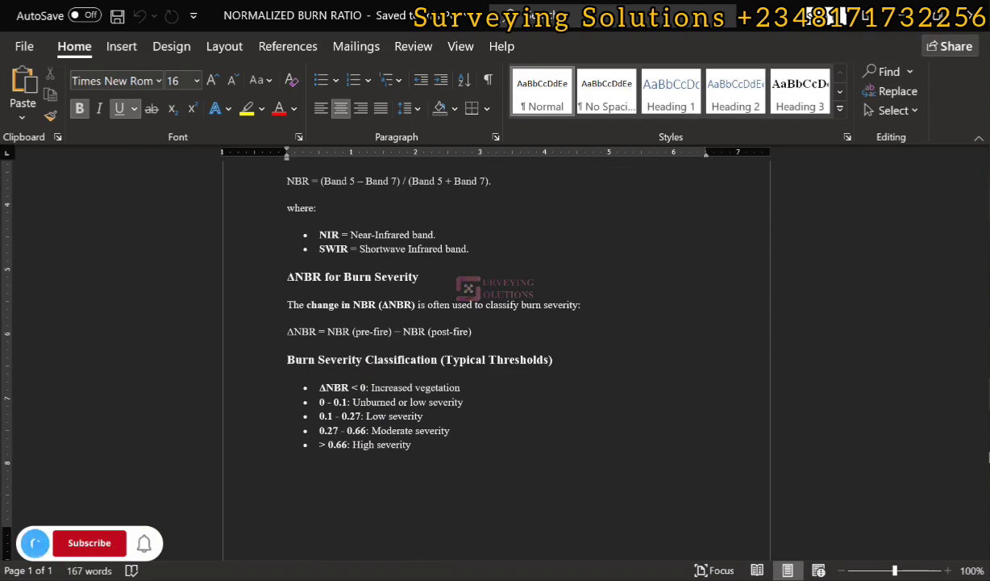
pyautogui.hotkey('alt', 'Tab')
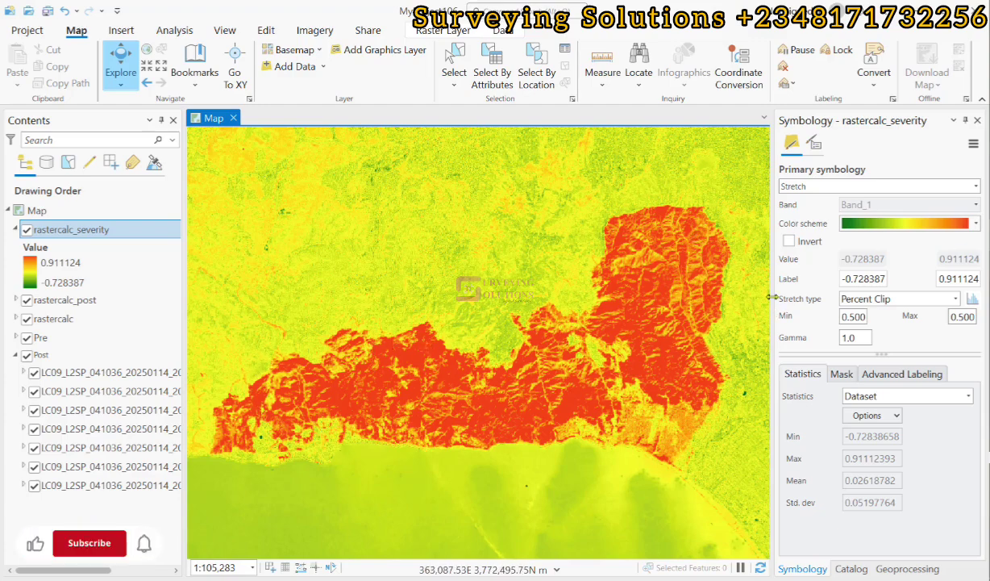
# Open the Color scheme drop-down in the rastercalc_severity Symbology pane
pyautogui.click(976, 224)
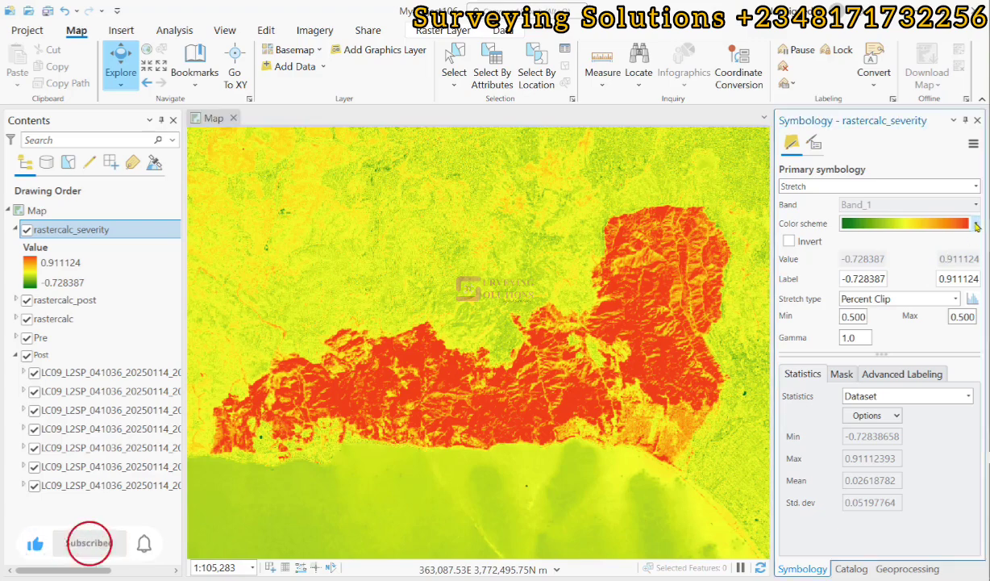
pyautogui.click(976, 225)
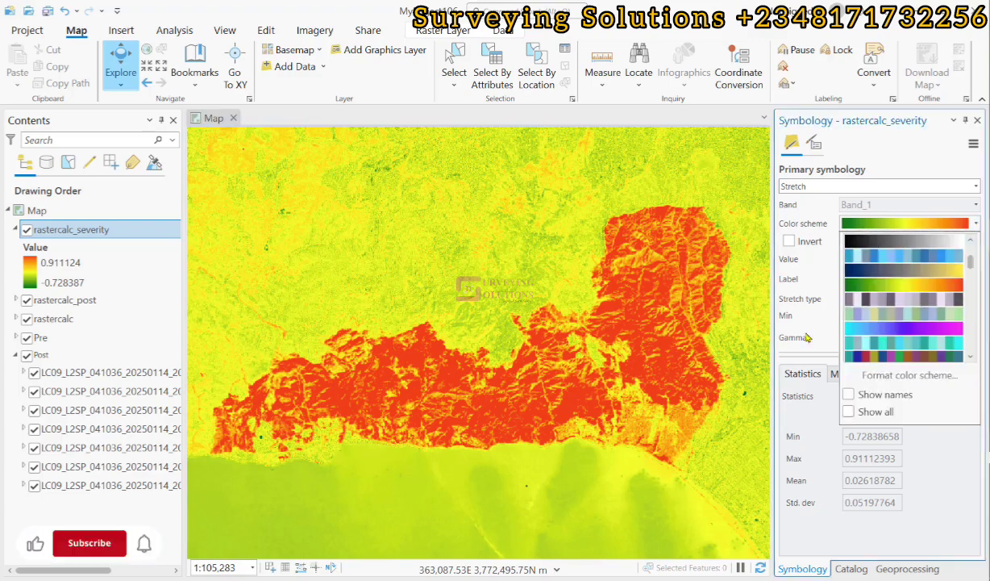